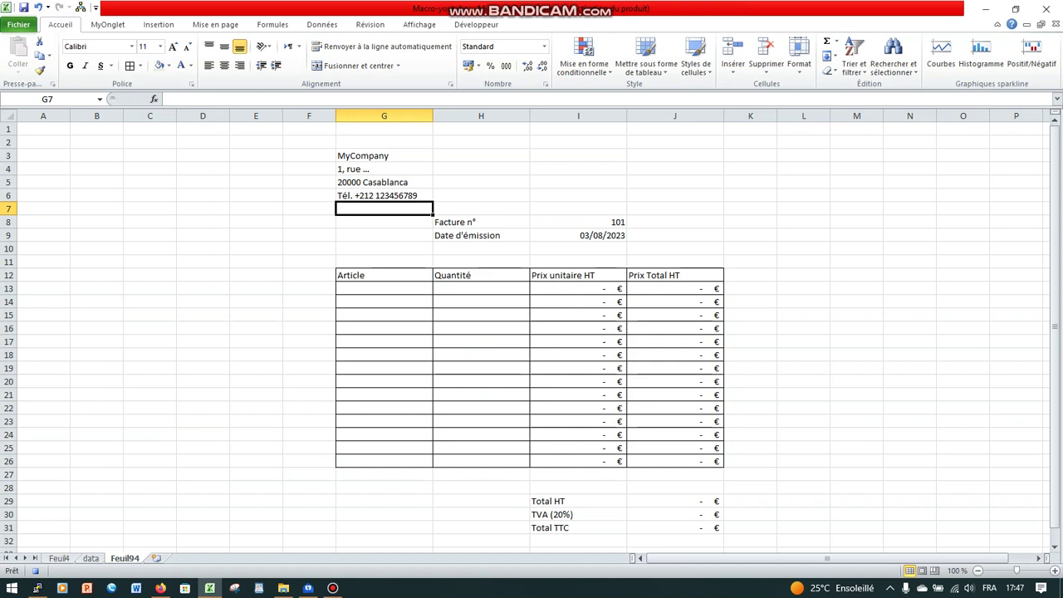
- Shade cell J3 of the invoice with the light beige fill colour
{"action": "left_click", "coordinate": [674, 155]}
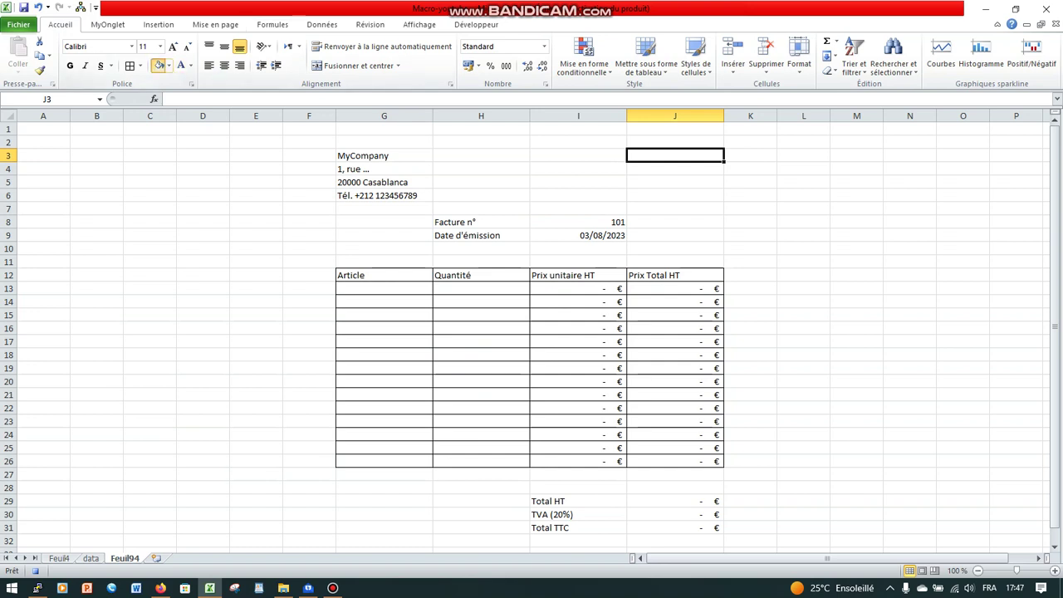
{"action": "left_click", "coordinate": [159, 65]}
{"action": "left_click", "coordinate": [803, 222]}
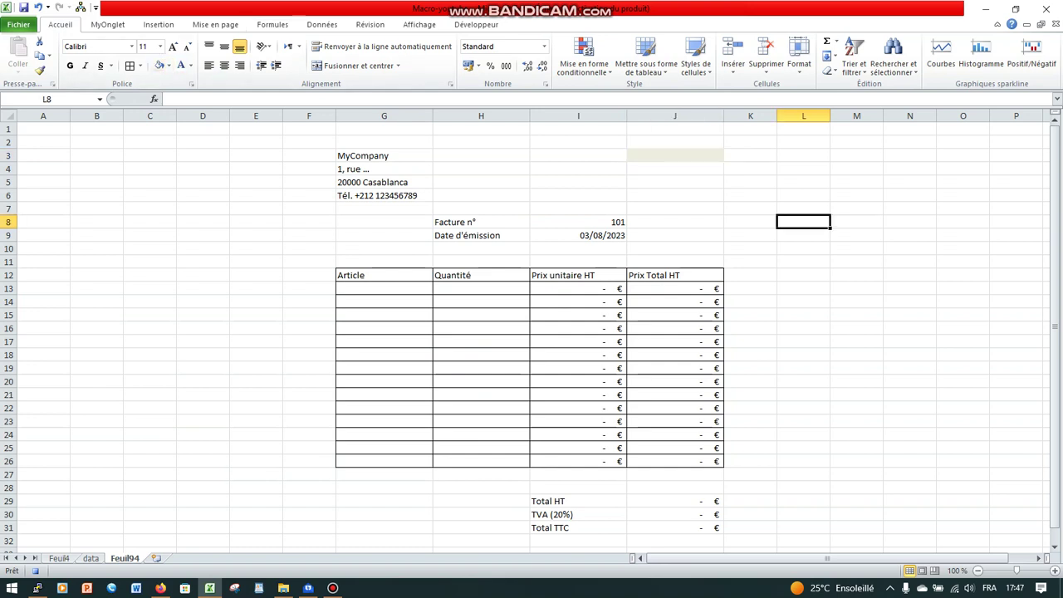
- Restrict J3 to a drop-down list sourced from the client names in =data!$I$6:$I$33, and check its entries
{"action": "left_click", "coordinate": [674, 155]}
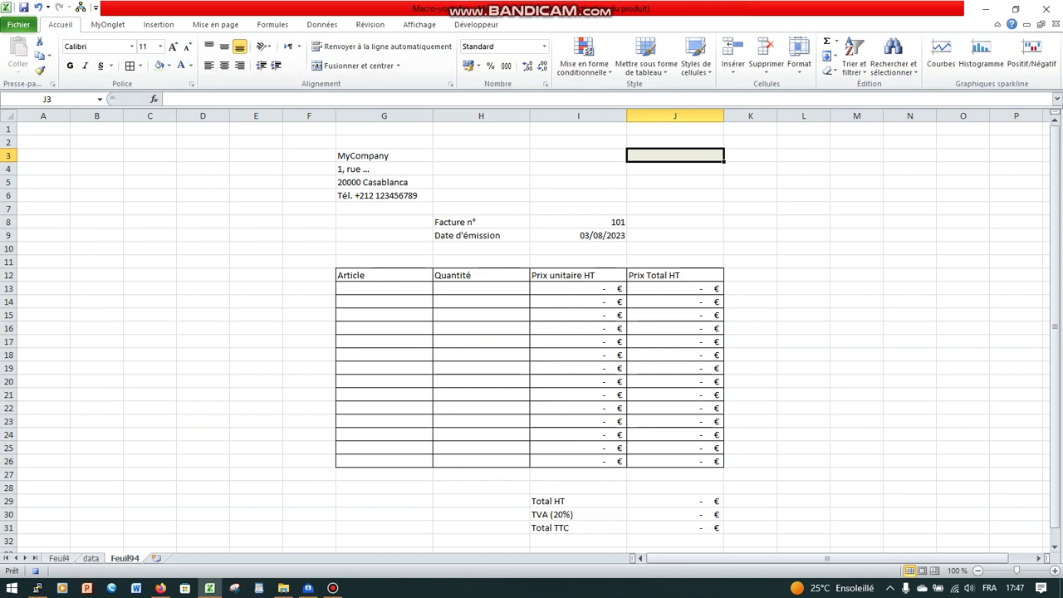
{"action": "left_click", "coordinate": [321, 25]}
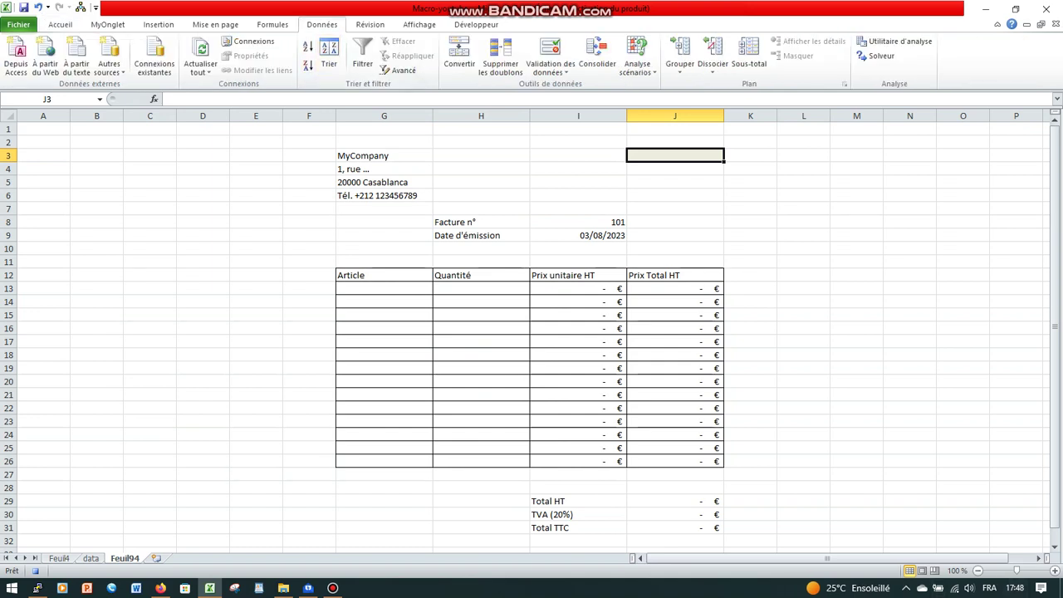
{"action": "left_click", "coordinate": [550, 50]}
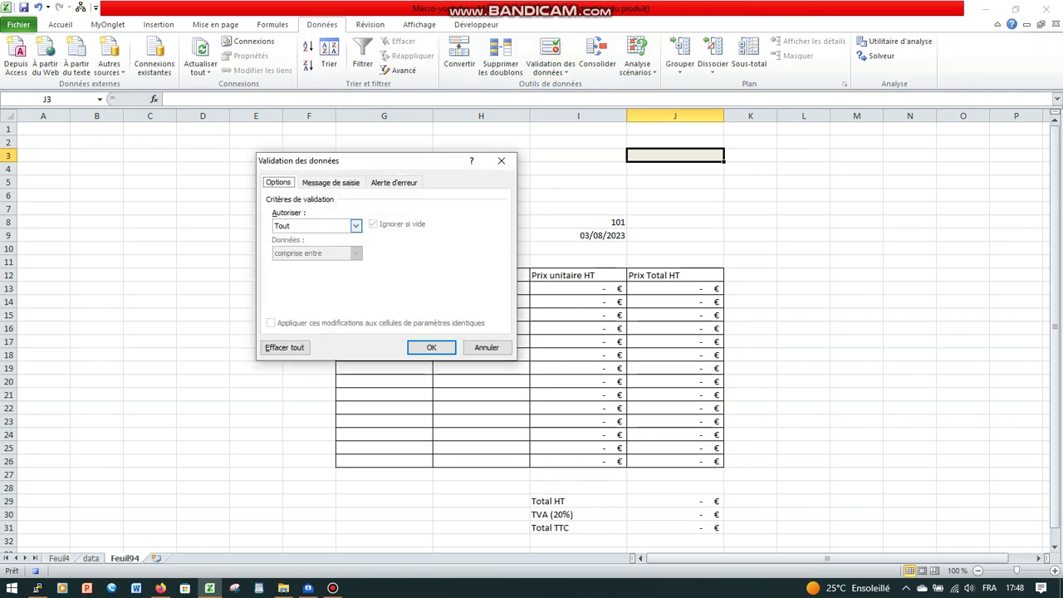
{"action": "left_click", "coordinate": [356, 226]}
{"action": "left_click", "coordinate": [303, 264]}
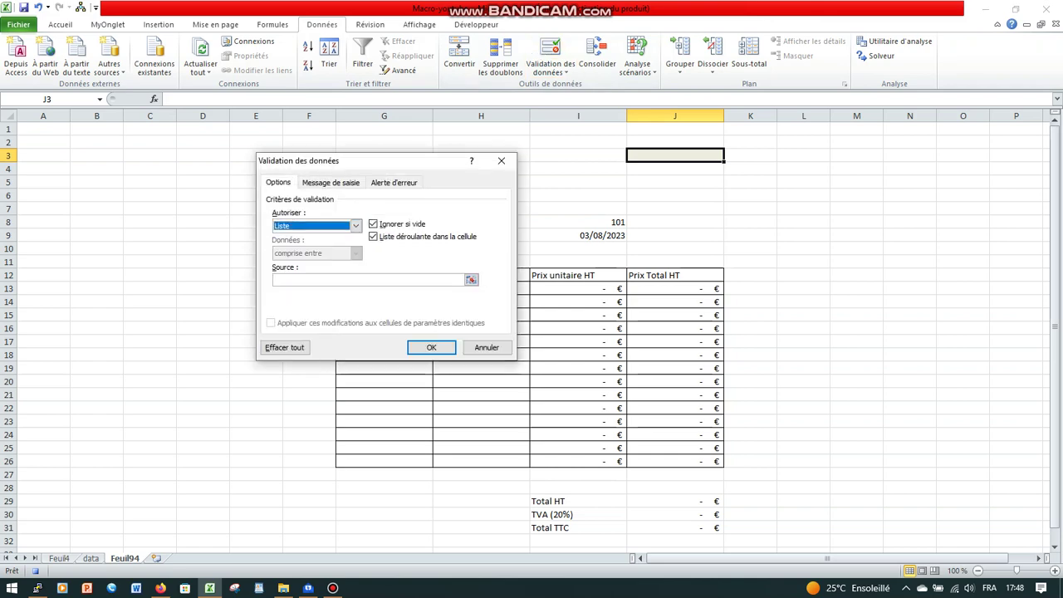
{"action": "left_click", "coordinate": [471, 280]}
{"action": "left_click", "coordinate": [91, 558]}
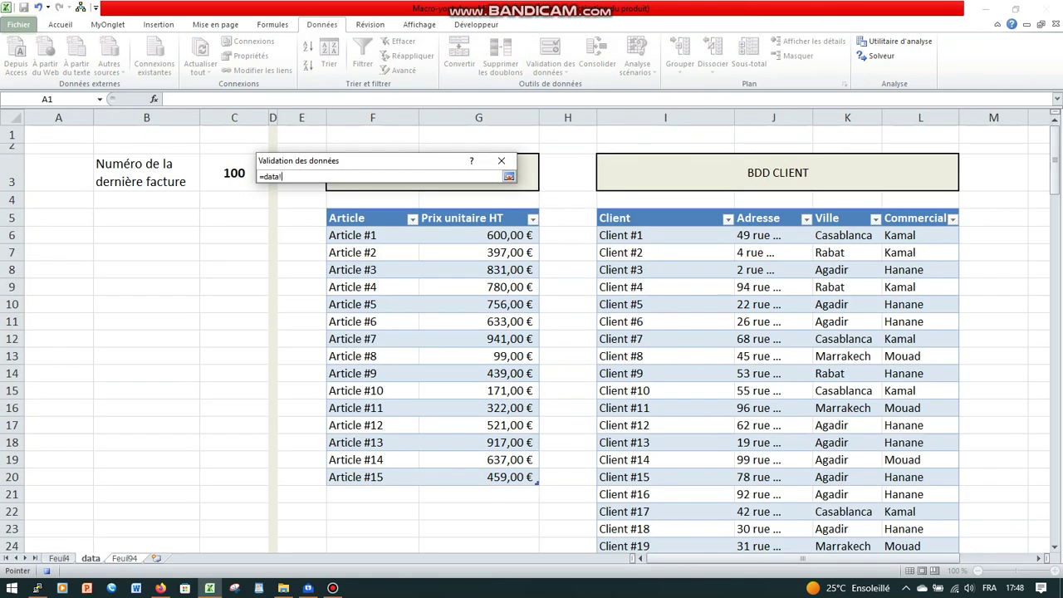
{"action": "left_click", "coordinate": [723, 235]}
{"action": "left_click_drag", "start_coordinate": [723, 235], "coordinate": [722, 531]}
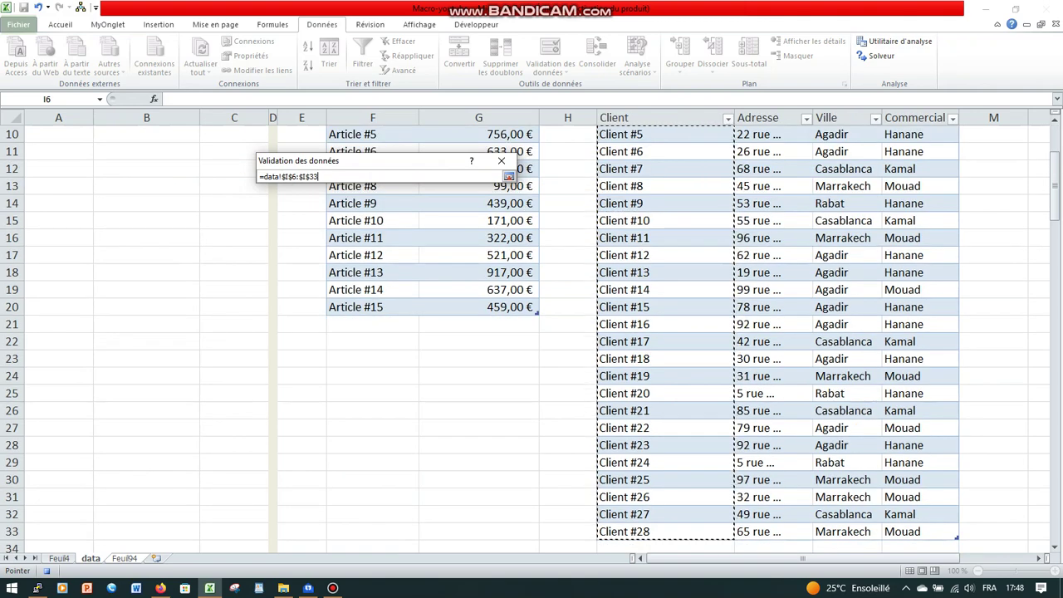
{"action": "key", "text": "Return"}
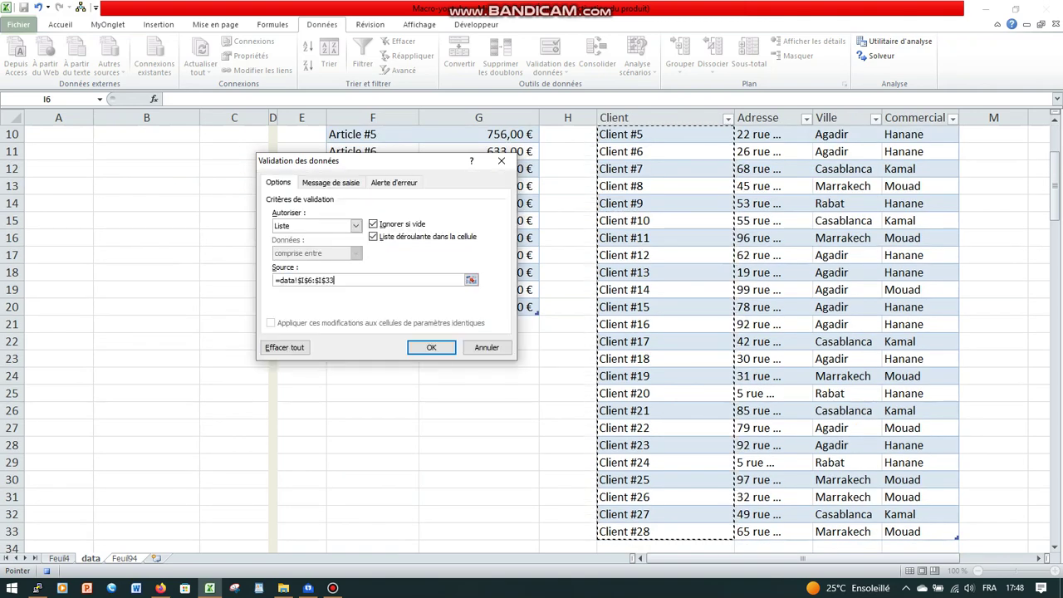
{"action": "key", "text": "Return"}
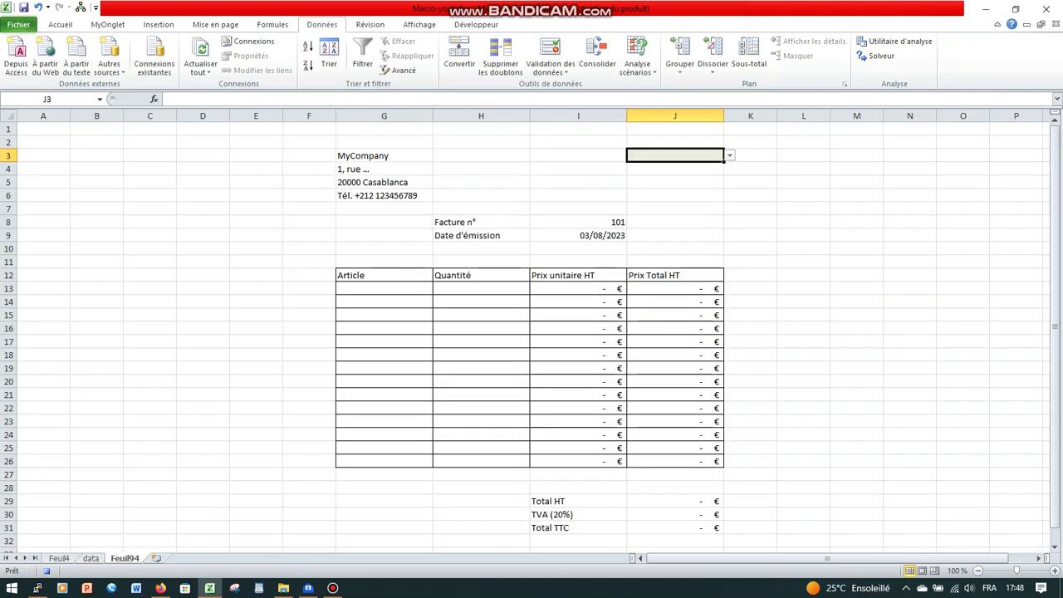
{"action": "left_click", "coordinate": [730, 155]}
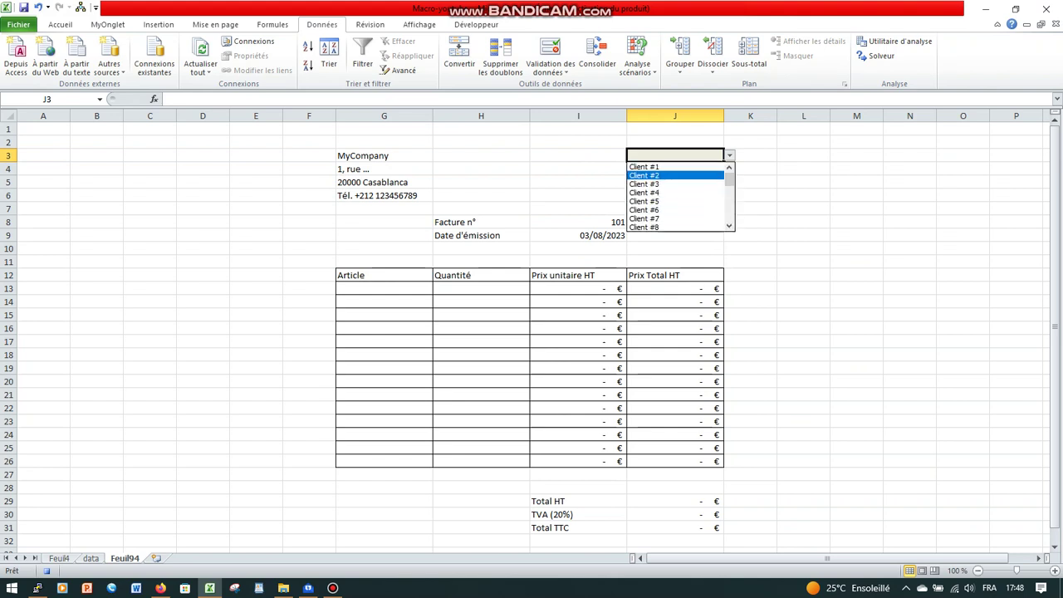
{"action": "left_click", "coordinate": [730, 155]}
- Look up the selected client's address in J4 with =RECHERCHEV(J3;clients;2;0)
{"action": "left_click", "coordinate": [676, 169]}
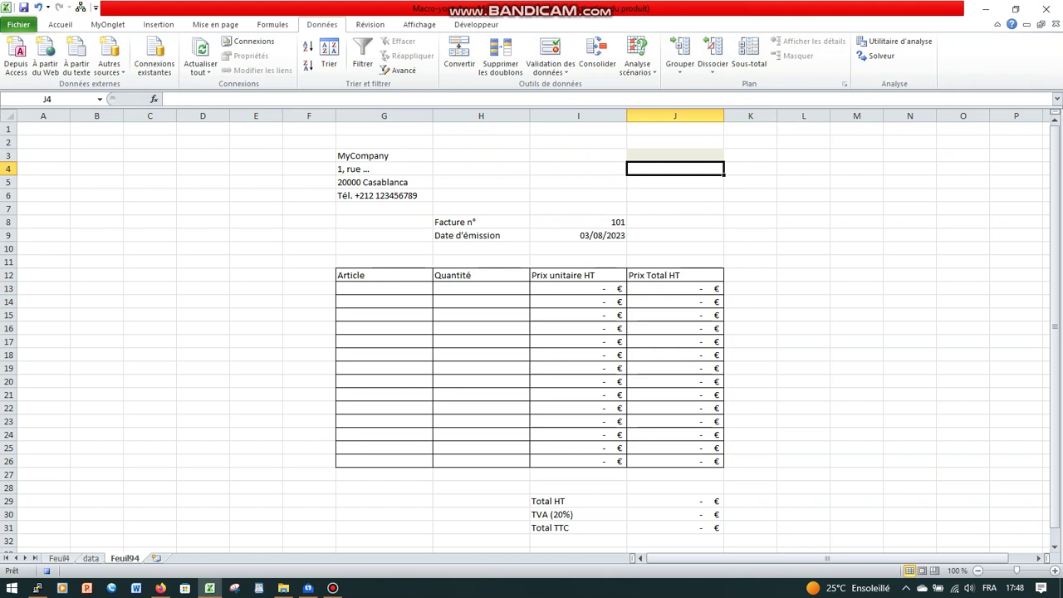
{"action": "type", "text": "=rech"}
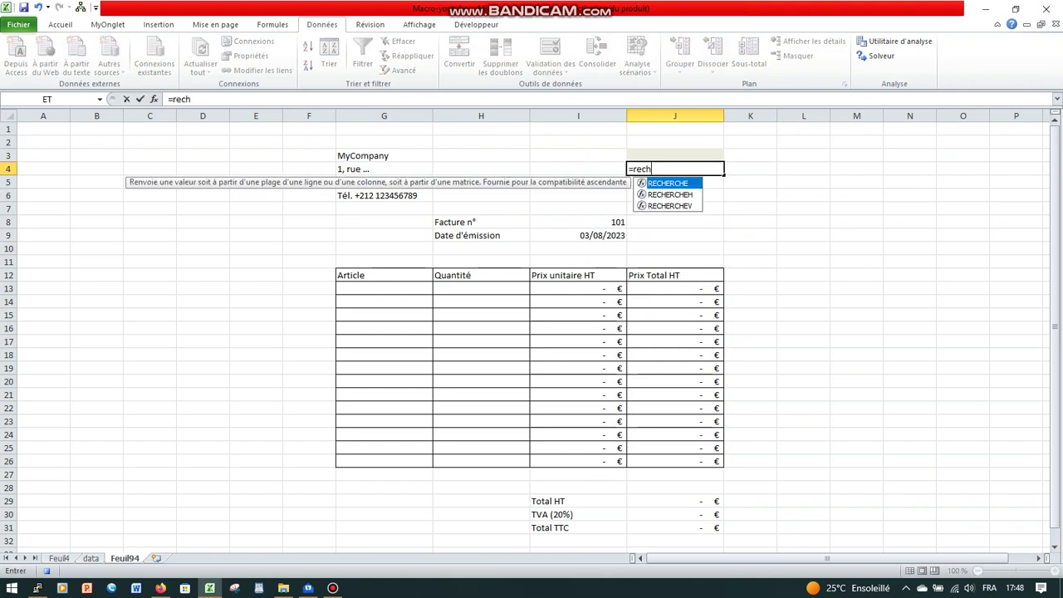
{"action": "key", "text": "Down"}
{"action": "key", "text": "Down"}
{"action": "key", "text": "Tab"}
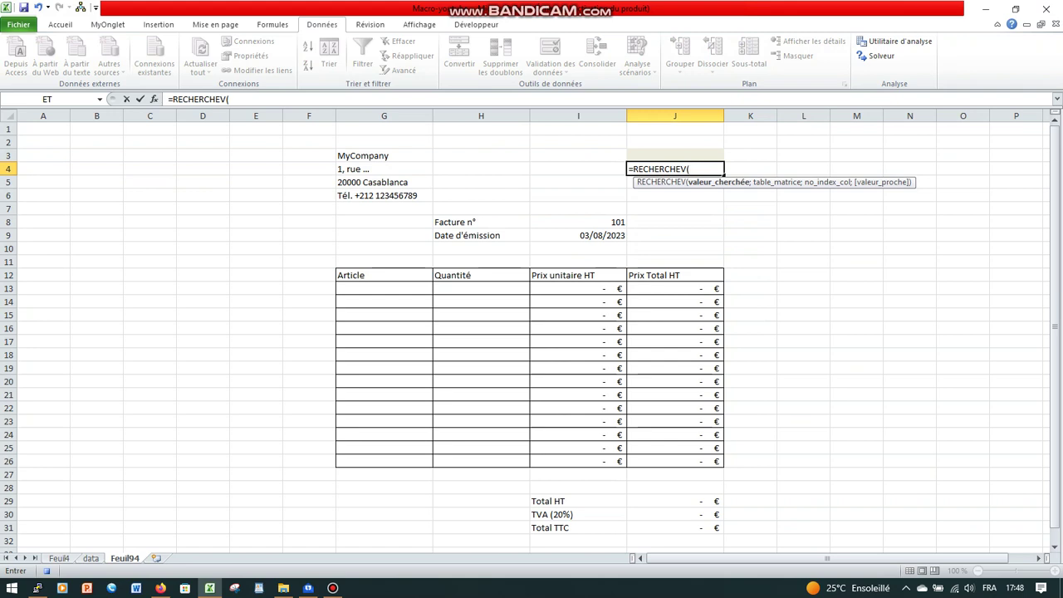
{"action": "key", "text": "Up"}
{"action": "type", "text": ";"}
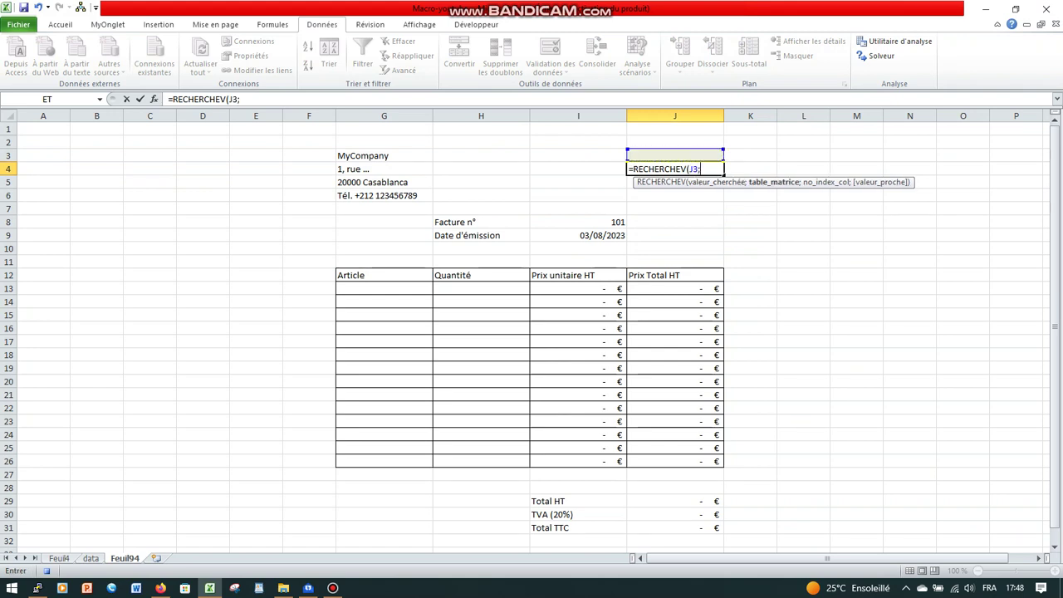
{"action": "type", "text": "clients;"}
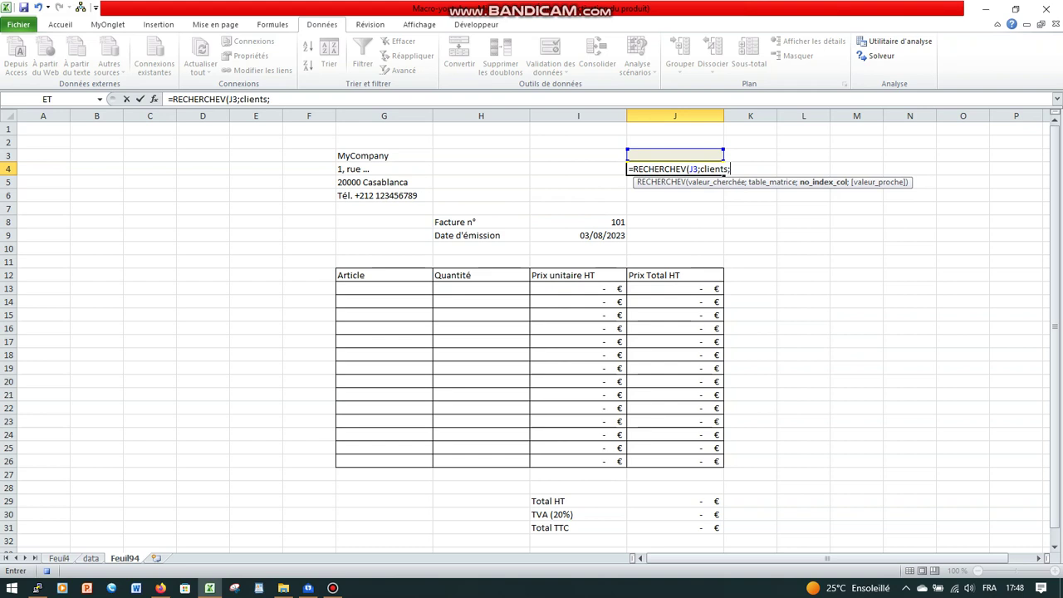
{"action": "type", "text": "2;"}
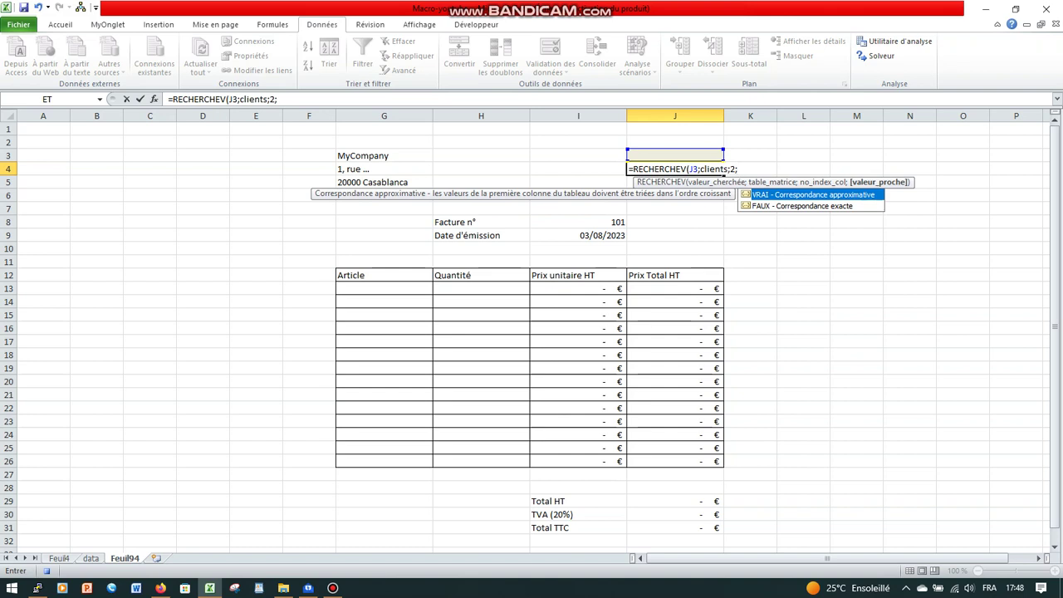
{"action": "type", "text": "0)"}
{"action": "key", "text": "Return"}
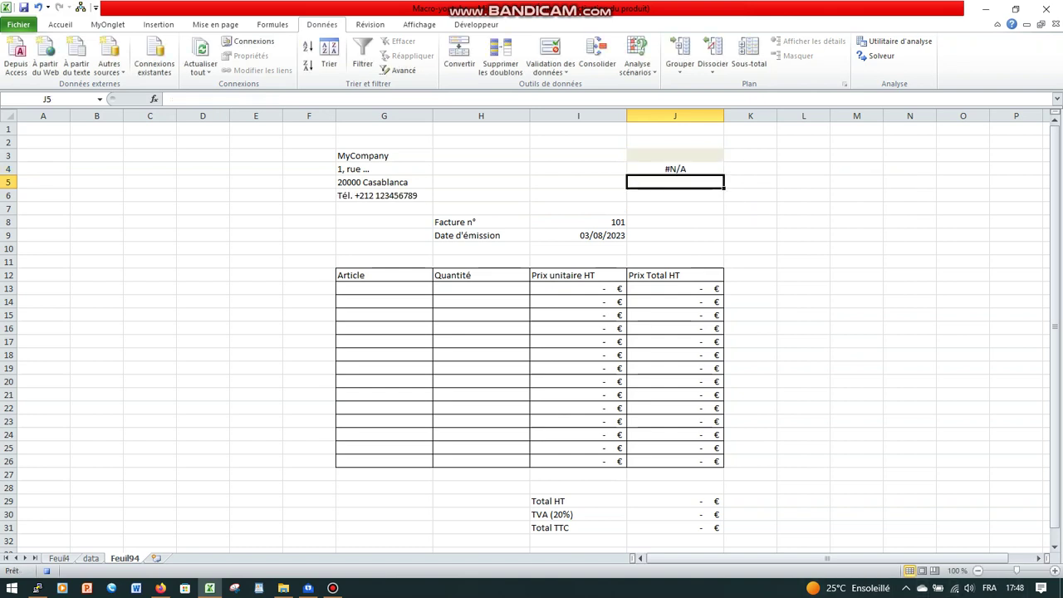
- Test the address lookup by choosing Client #4 in J3, and clear the cell again
{"action": "left_click", "coordinate": [676, 155]}
{"action": "left_click", "coordinate": [744, 155]}
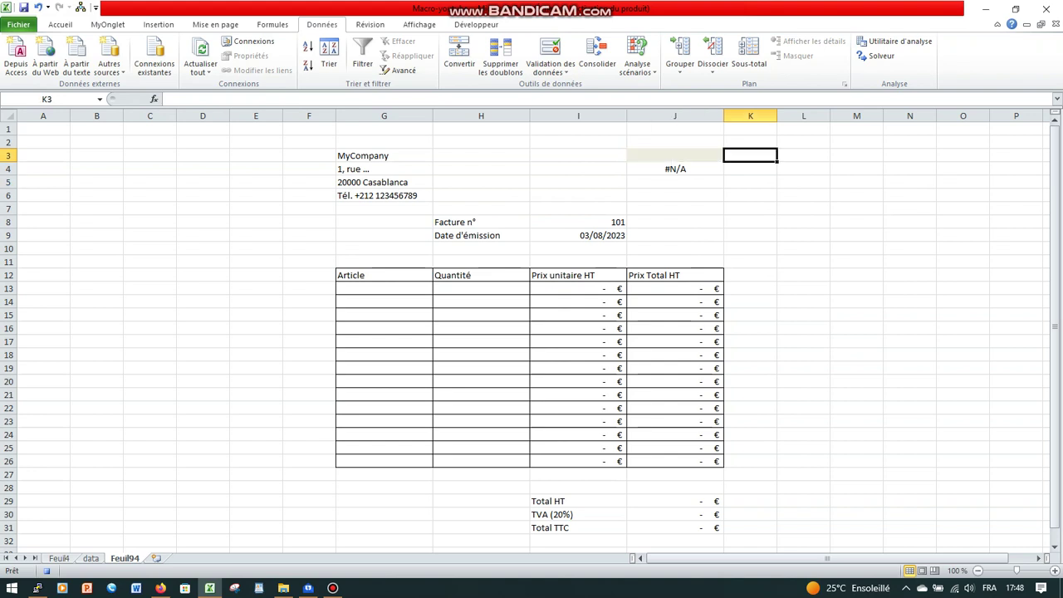
{"action": "left_click", "coordinate": [675, 156]}
{"action": "left_click", "coordinate": [730, 155]}
{"action": "left_click", "coordinate": [644, 193]}
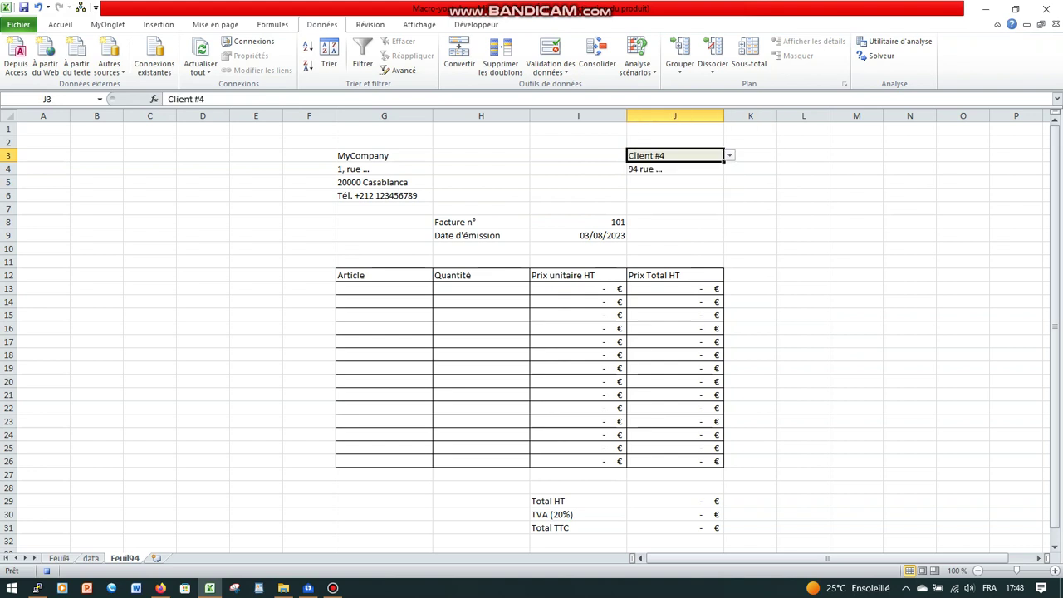
{"action": "key", "text": "Delete"}
- Wrap the J4 lookup in SIERREUR with an empty-text fallback: =SIERREUR(RECHERCHEV(J3;clients;2;0);"")
{"action": "left_click", "coordinate": [676, 168]}
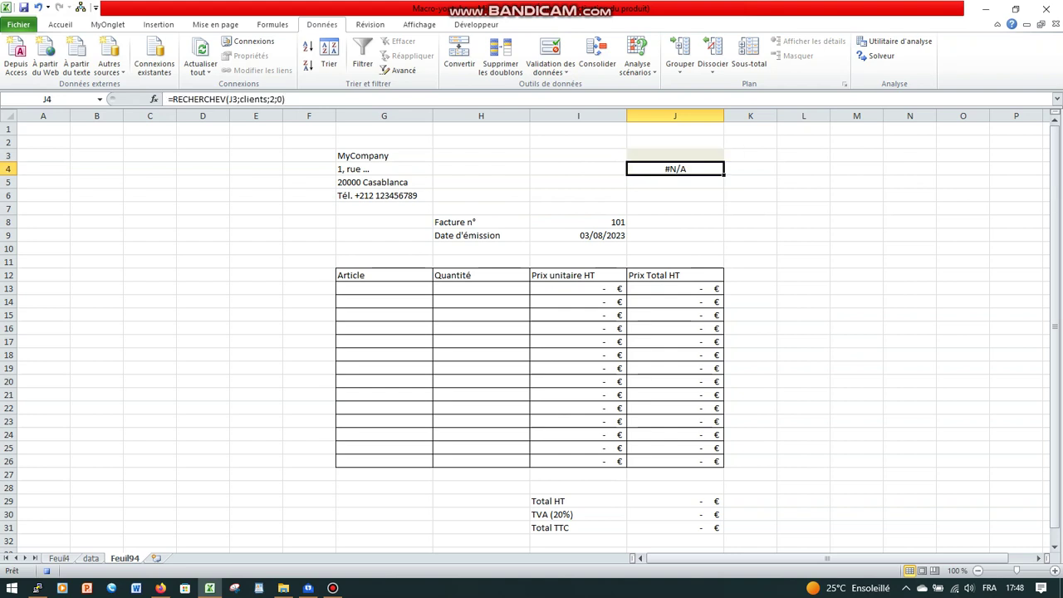
{"action": "left_click", "coordinate": [173, 99]}
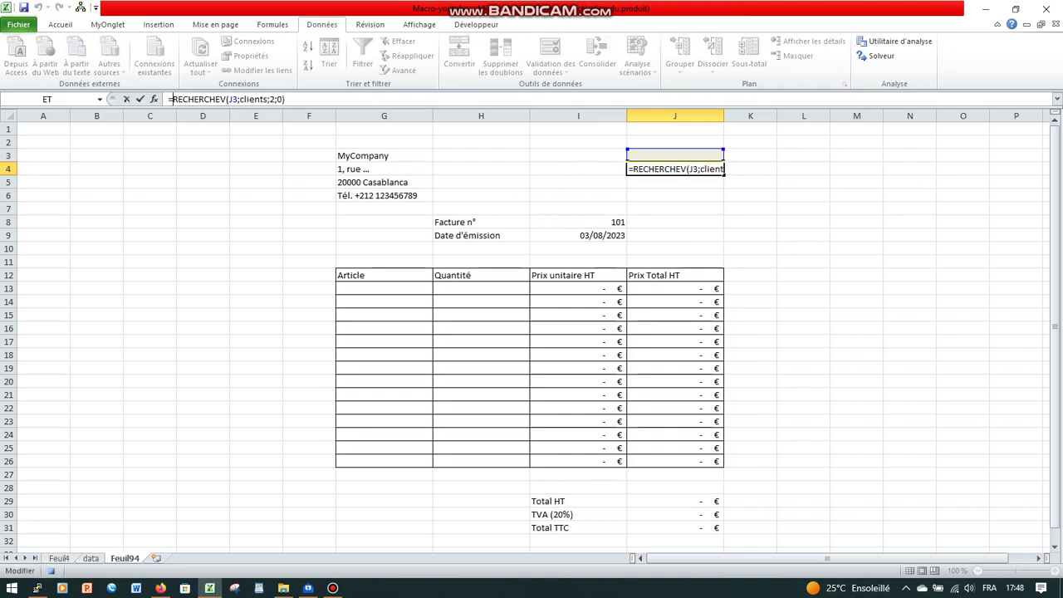
{"action": "type", "text": "SIERREUR("}
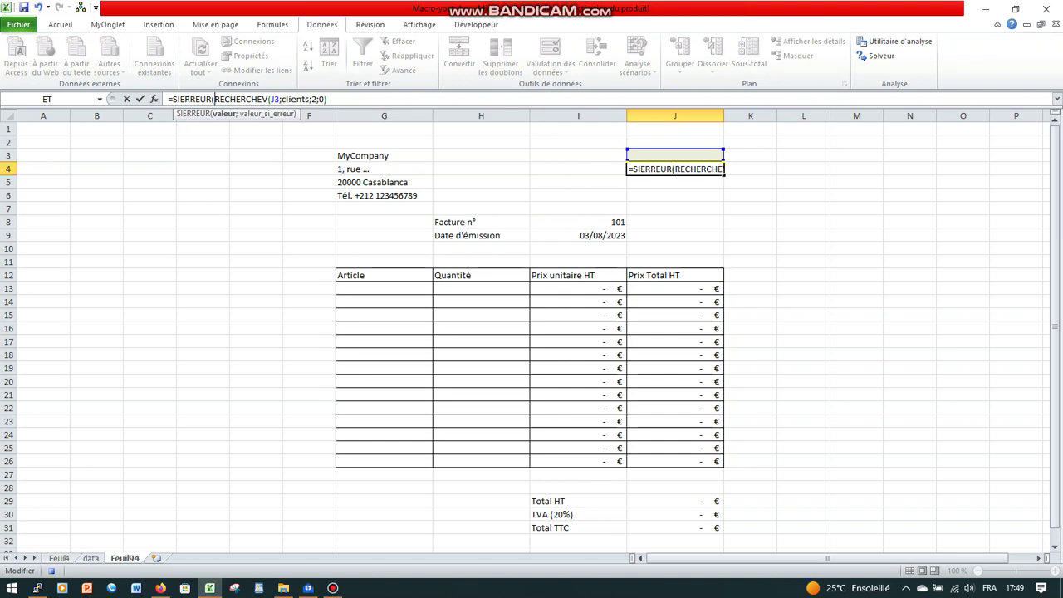
{"action": "left_click", "coordinate": [328, 99]}
{"action": "type", "text": ";"}
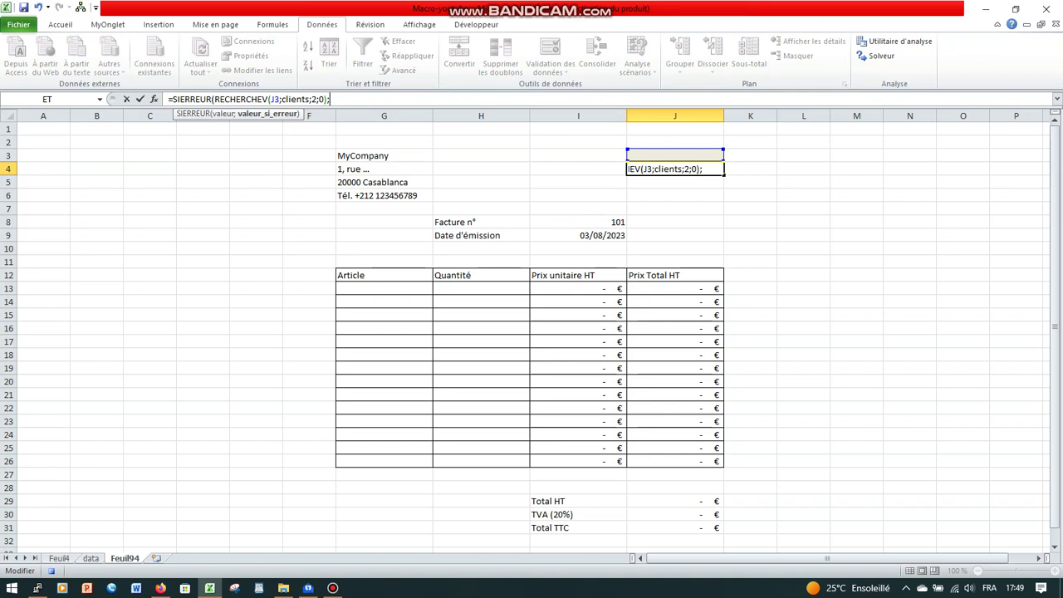
{"action": "type", "text": "\"\")"}
{"action": "key", "text": "Return"}
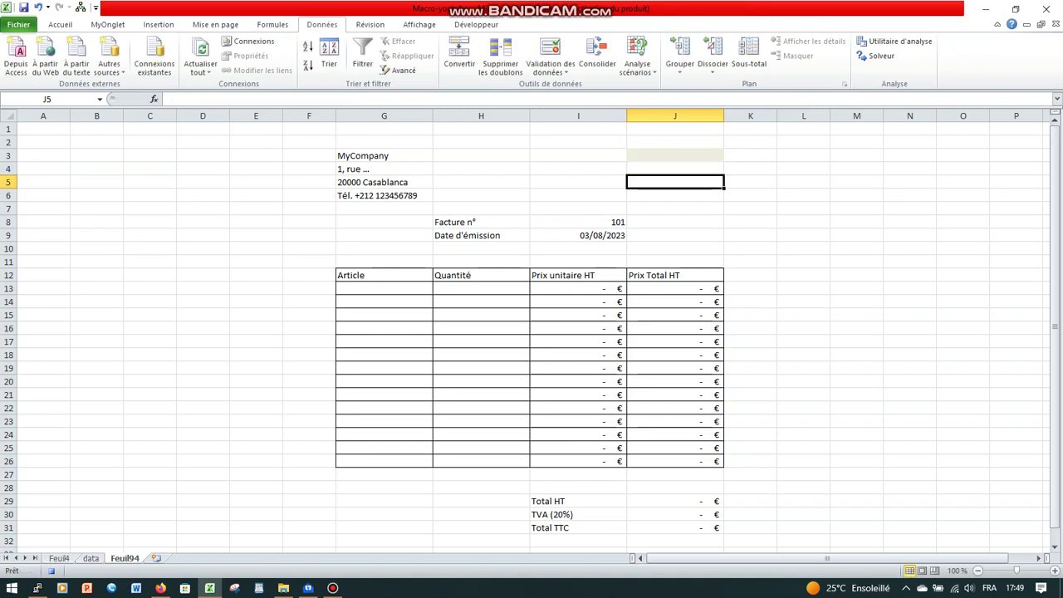
- Look up the selected client's city in J5 with =SIERREUR(RECHERCHEV(J3;clients;3;0);"")
{"action": "type", "text": "="}
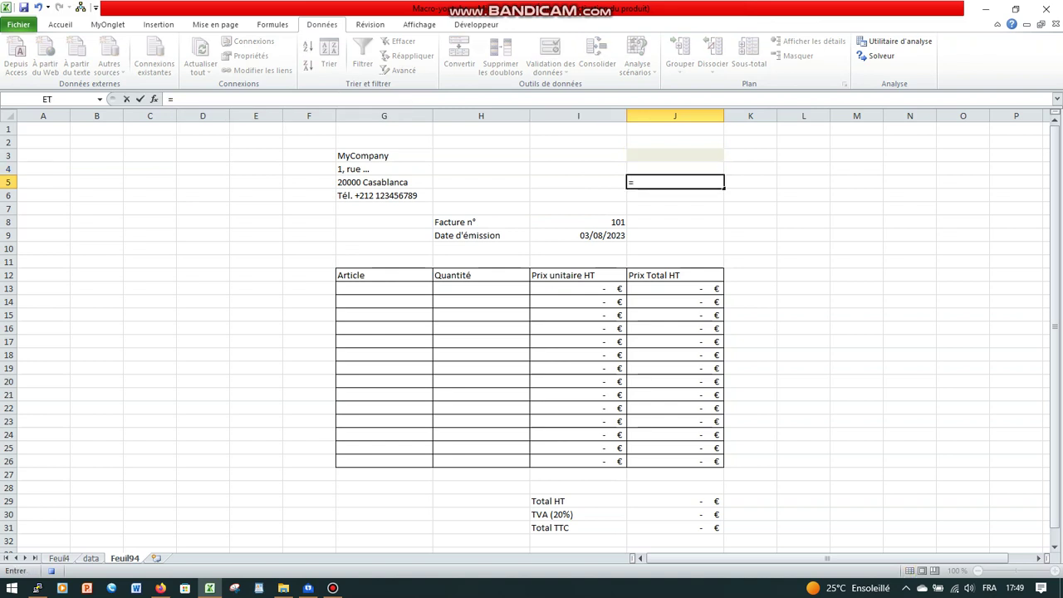
{"action": "type", "text": "si"}
{"action": "key", "text": "Tab"}
{"action": "type", "text": "rech"}
{"action": "key", "text": "Tab"}
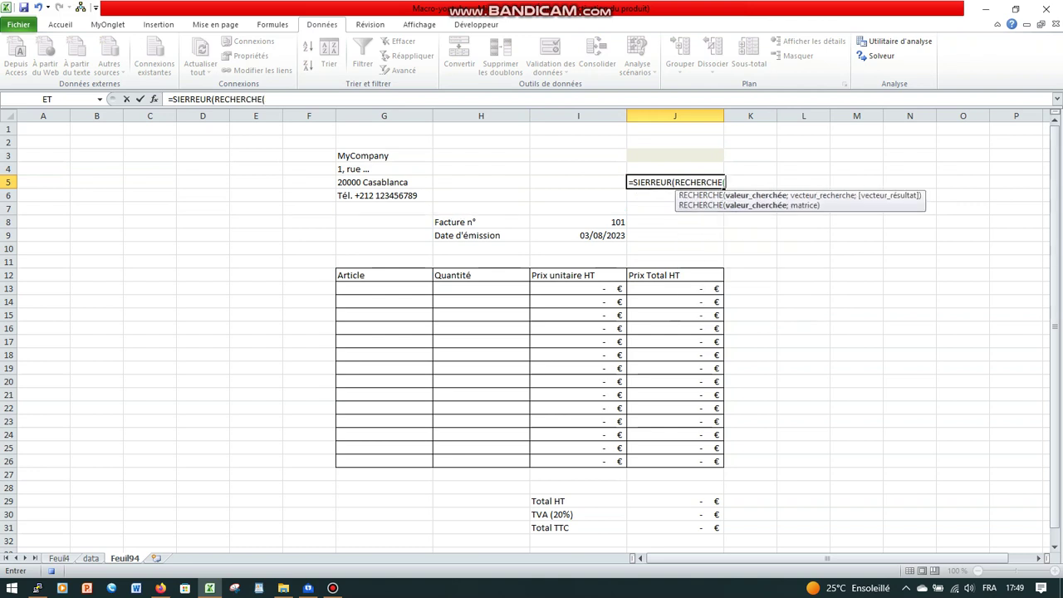
{"action": "type", "text": "VA"}
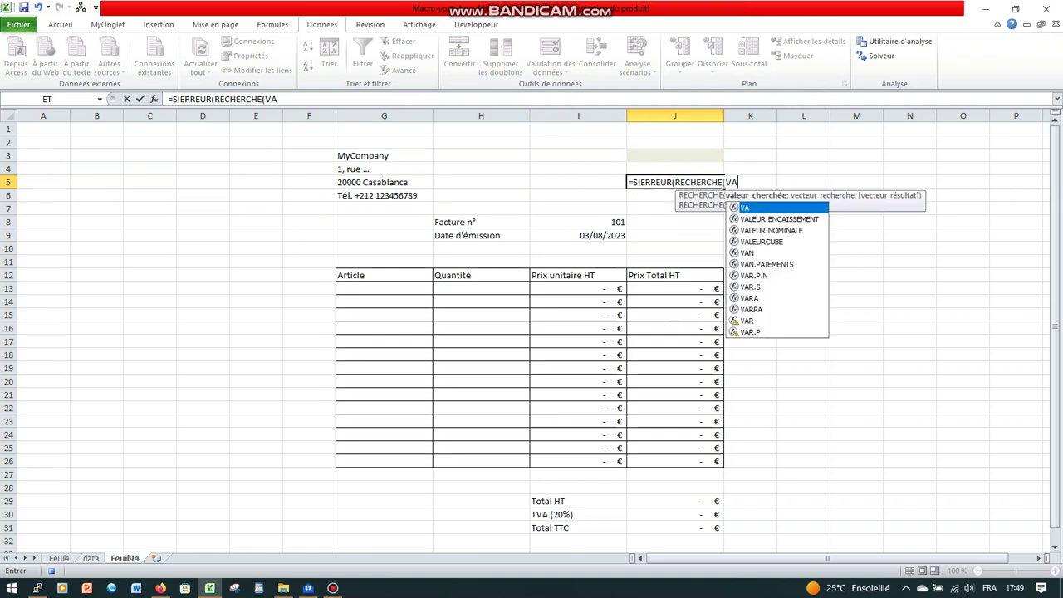
{"action": "key", "text": "BackSpace"}
{"action": "key", "text": "BackSpace"}
{"action": "key", "text": "BackSpace"}
{"action": "key", "text": "BackSpace"}
{"action": "key", "text": "Down"}
{"action": "key", "text": "Down"}
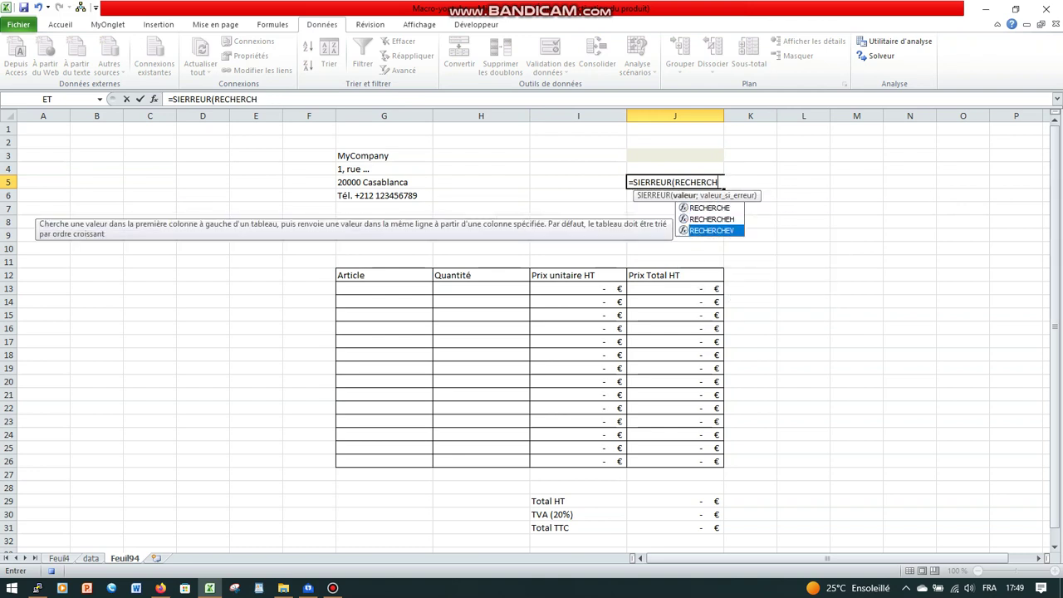
{"action": "key", "text": "Tab"}
{"action": "key", "text": "Up"}
{"action": "key", "text": "Up"}
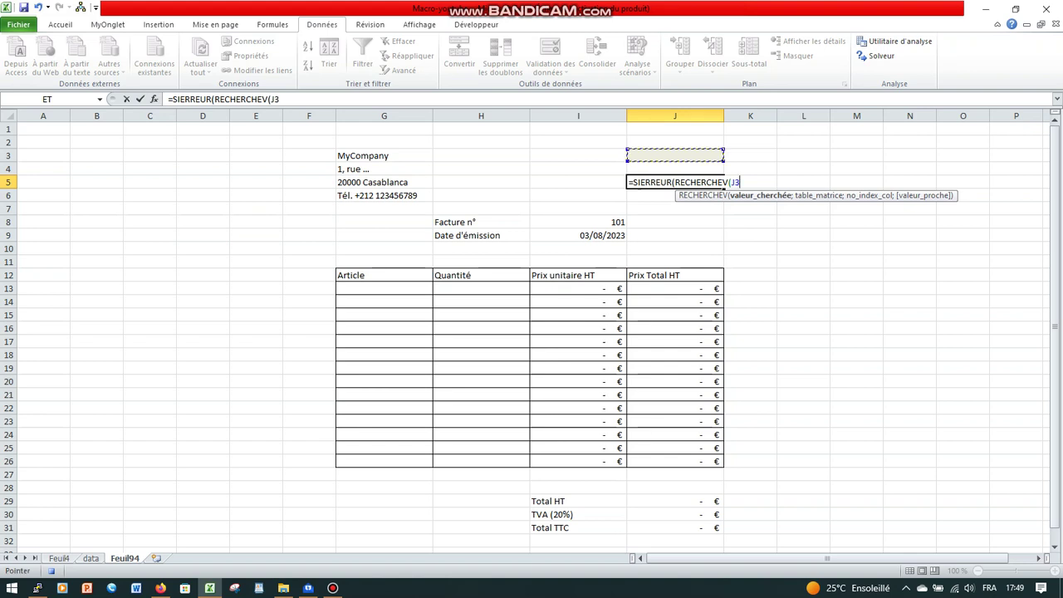
{"action": "type", "text": ";"}
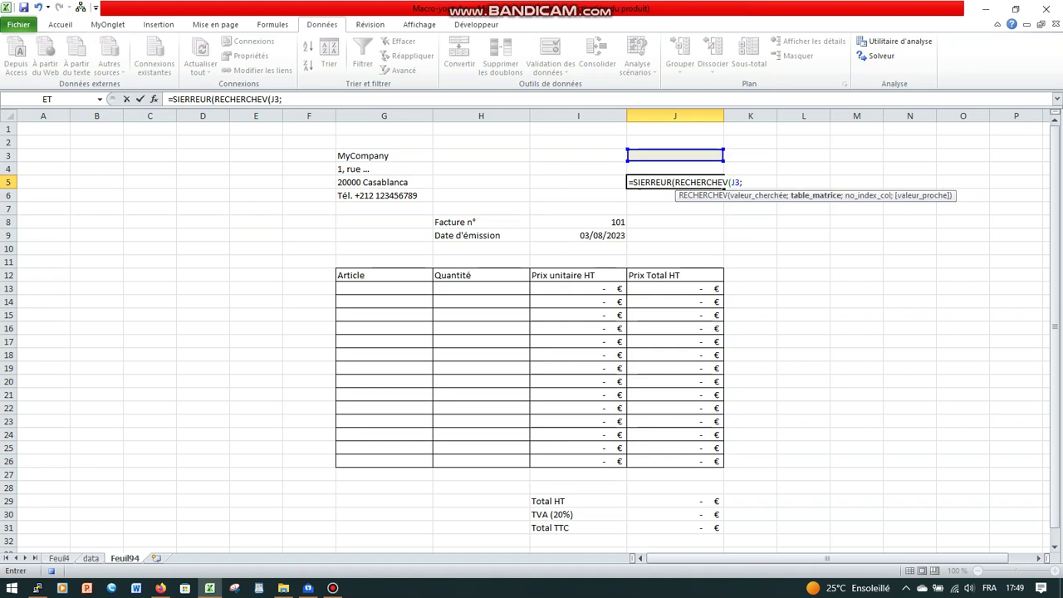
{"action": "type", "text": "cli"}
{"action": "key", "text": "Tab"}
{"action": "type", "text": ";"}
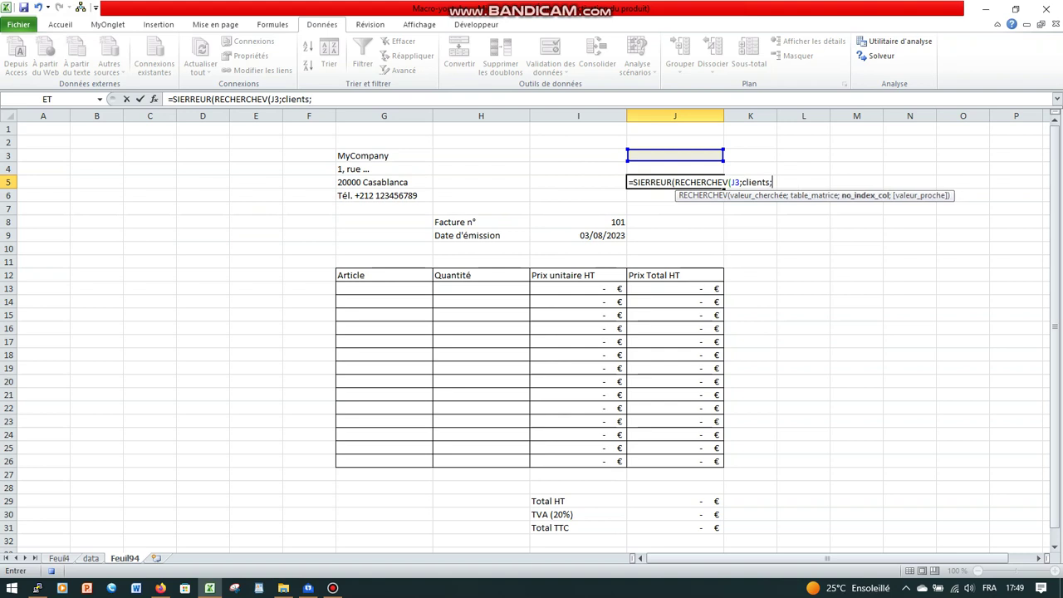
{"action": "type", "text": "3;0)"}
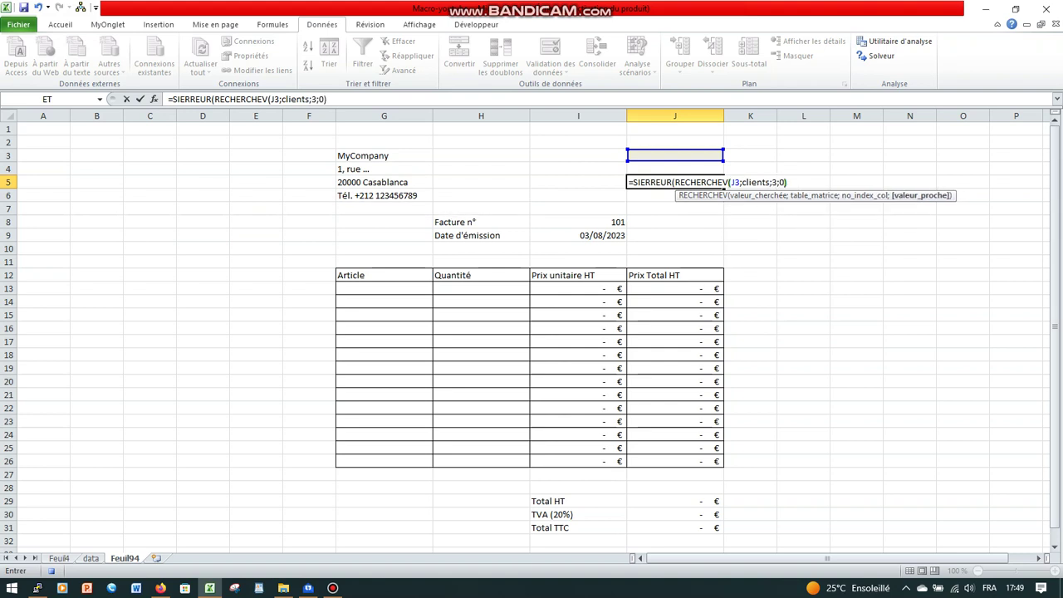
{"action": "type", "text": ";\"\")"}
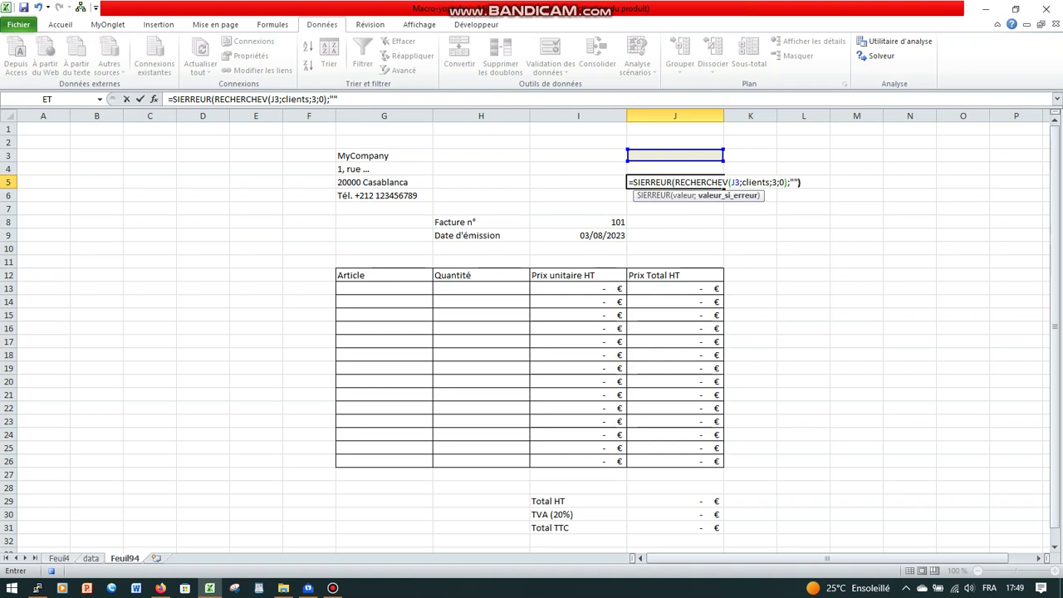
{"action": "key", "text": "Return"}
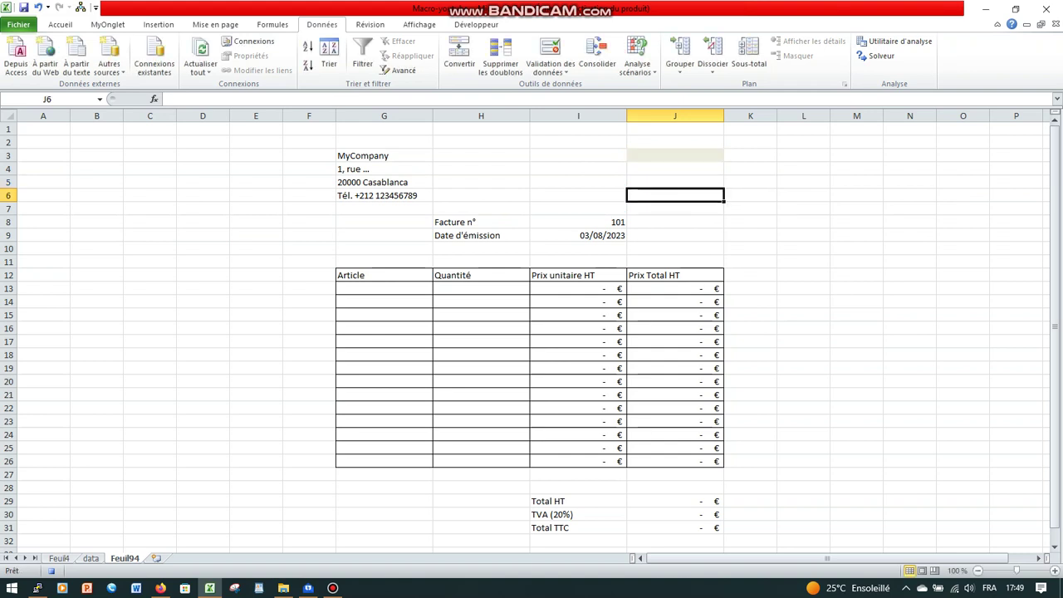
- Look up the selected client's sales representative in J6 with =SIERREUR(RECHERCHEV(J3;clients;4;0);"")
{"action": "type", "text": "=sie"}
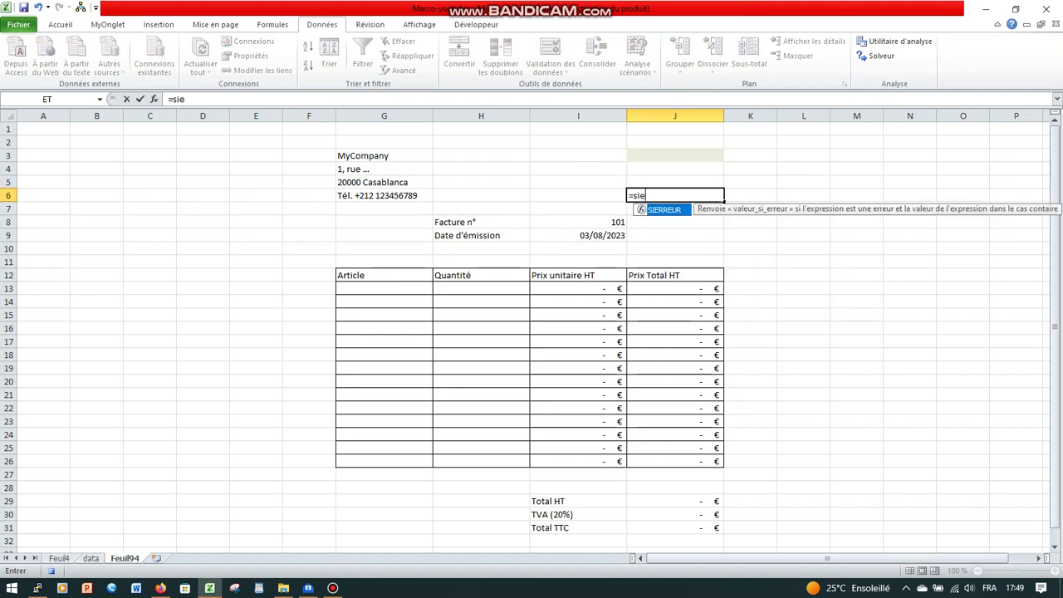
{"action": "key", "text": "Tab"}
{"action": "type", "text": "rech"}
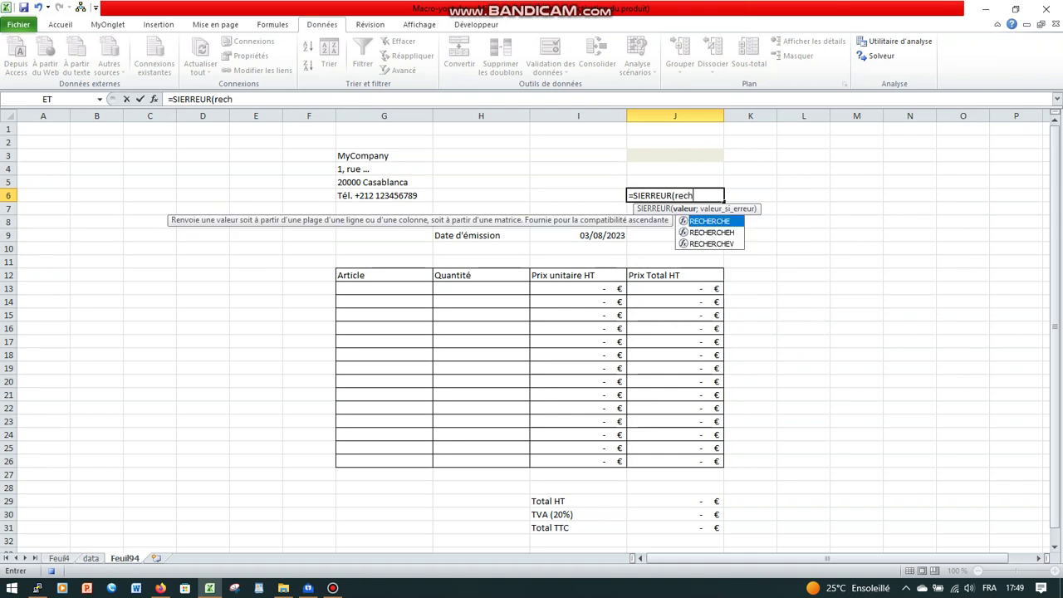
{"action": "key", "text": "Down"}
{"action": "key", "text": "Down"}
{"action": "key", "text": "Tab"}
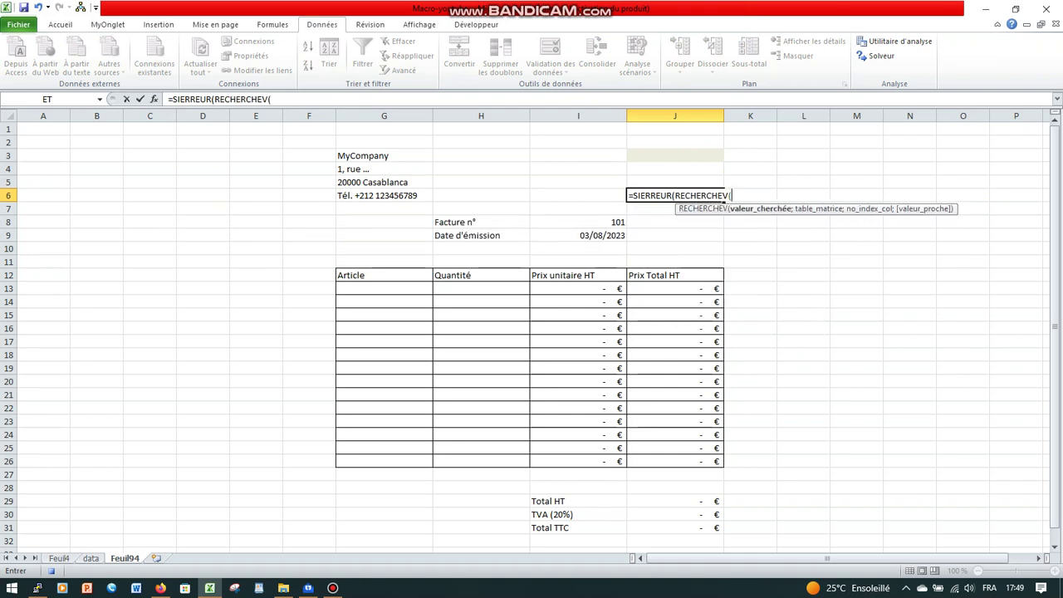
{"action": "key", "text": "Up"}
{"action": "key", "text": "Up"}
{"action": "key", "text": "Up"}
{"action": "key", "text": "Up"}
{"action": "key", "text": "Down"}
{"action": "type", "text": ";clients;"}
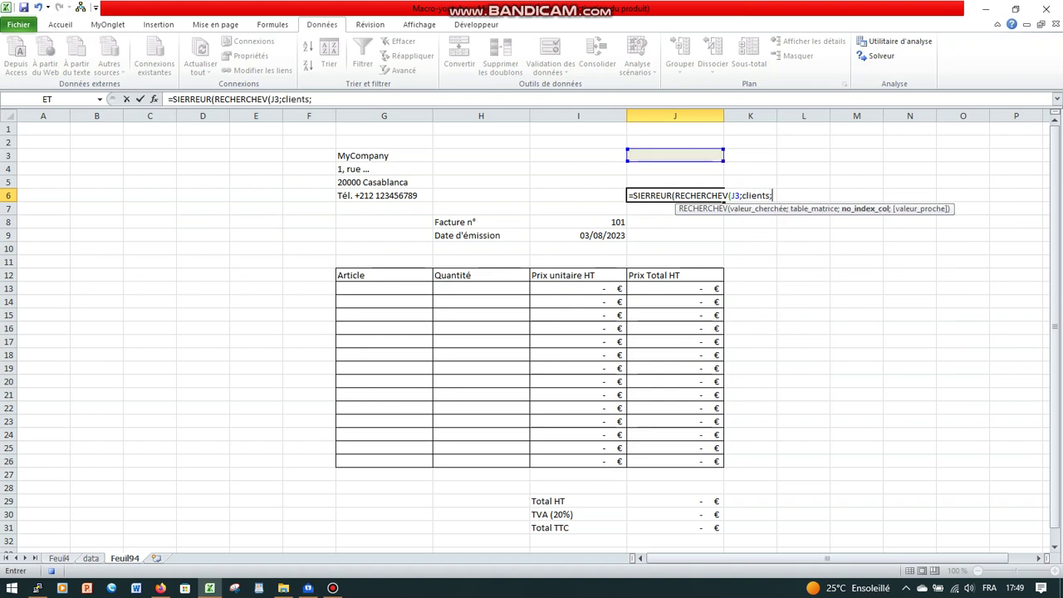
{"action": "type", "text": "4;"}
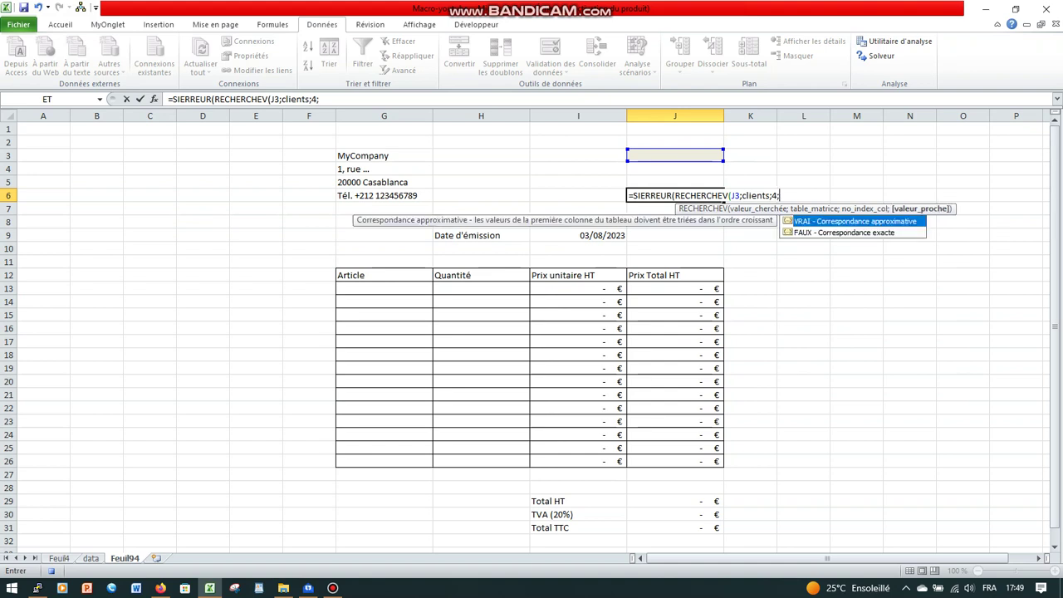
{"action": "type", "text": "0);\"\""}
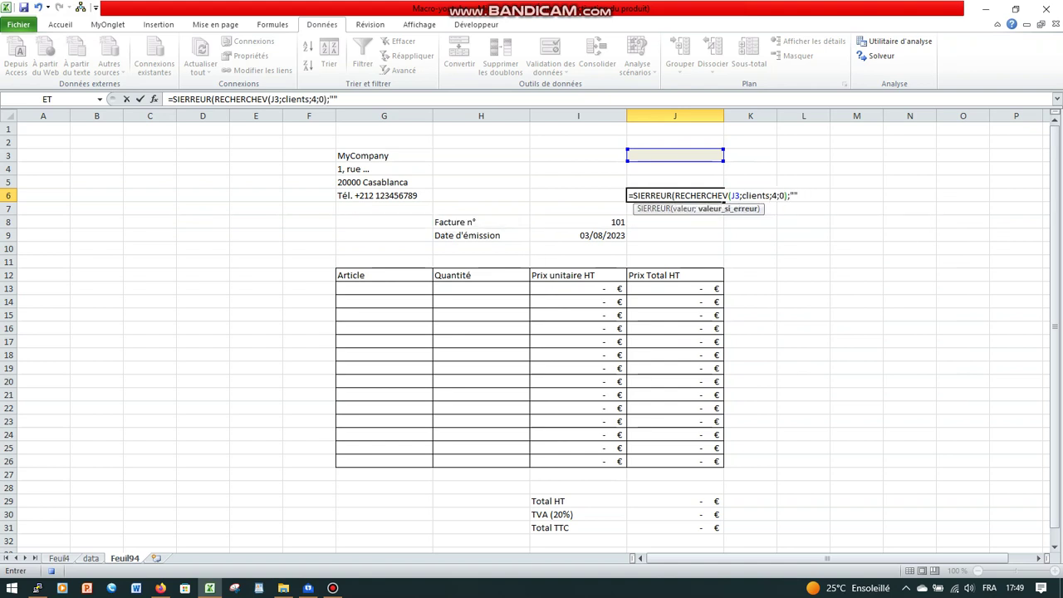
{"action": "type", "text": ")"}
{"action": "key", "text": "Return"}
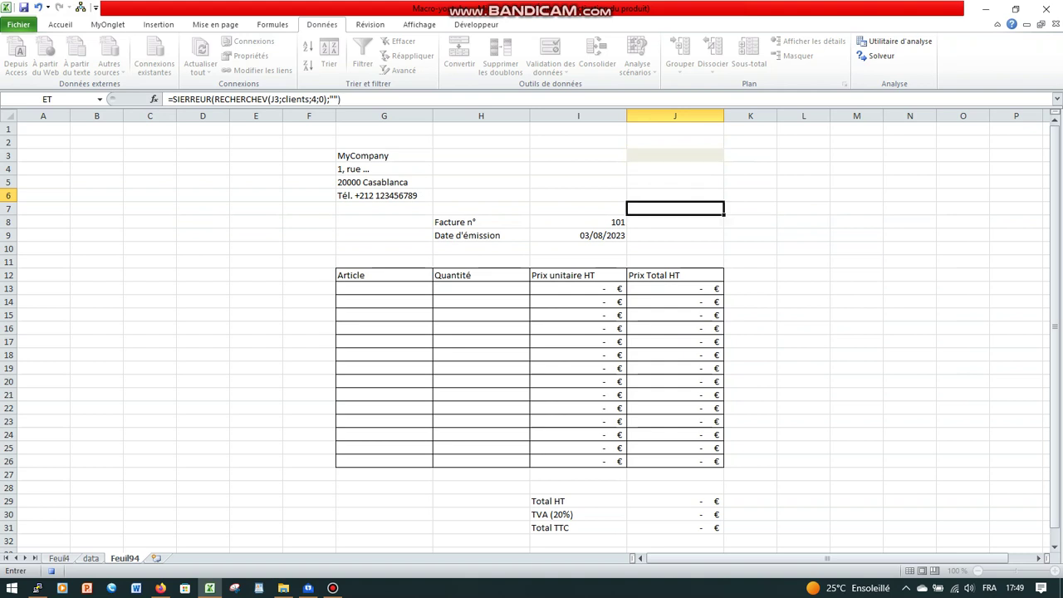
- Test the three client lookups by choosing Client #4 and then Client #8 in J3
{"action": "left_click", "coordinate": [675, 156]}
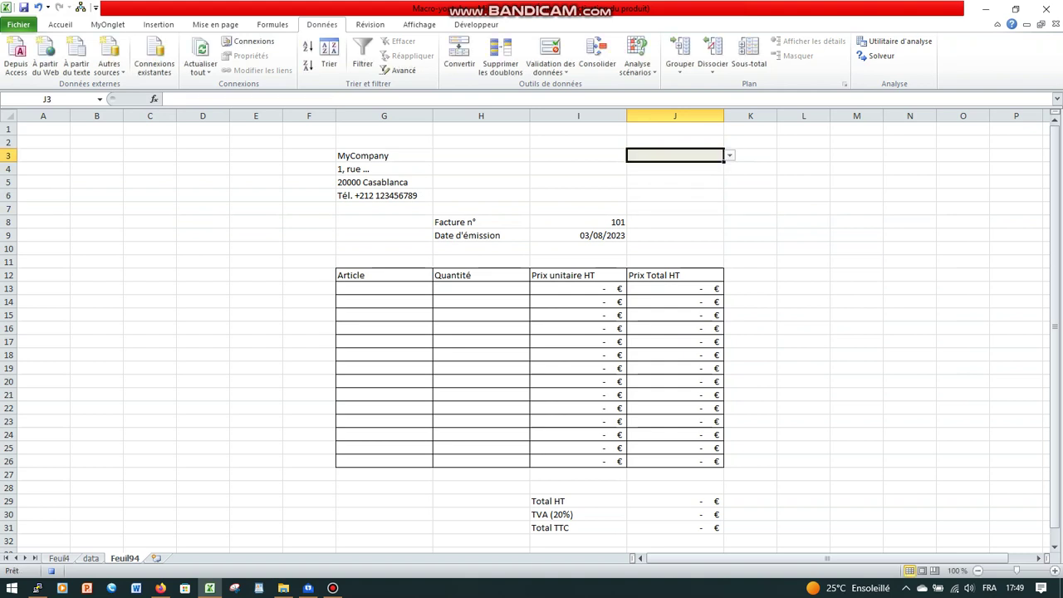
{"action": "left_click_drag", "start_coordinate": [733, 166], "coordinate": [733, 158]}
{"action": "left_click", "coordinate": [706, 155]}
{"action": "left_click", "coordinate": [729, 156]}
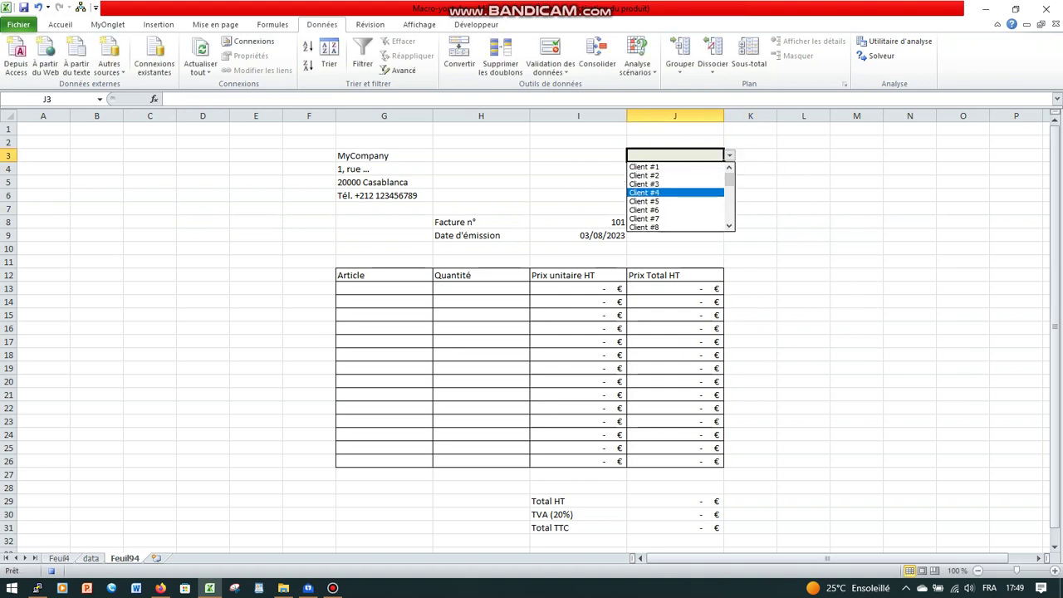
{"action": "left_click", "coordinate": [674, 193]}
{"action": "left_click", "coordinate": [729, 155]}
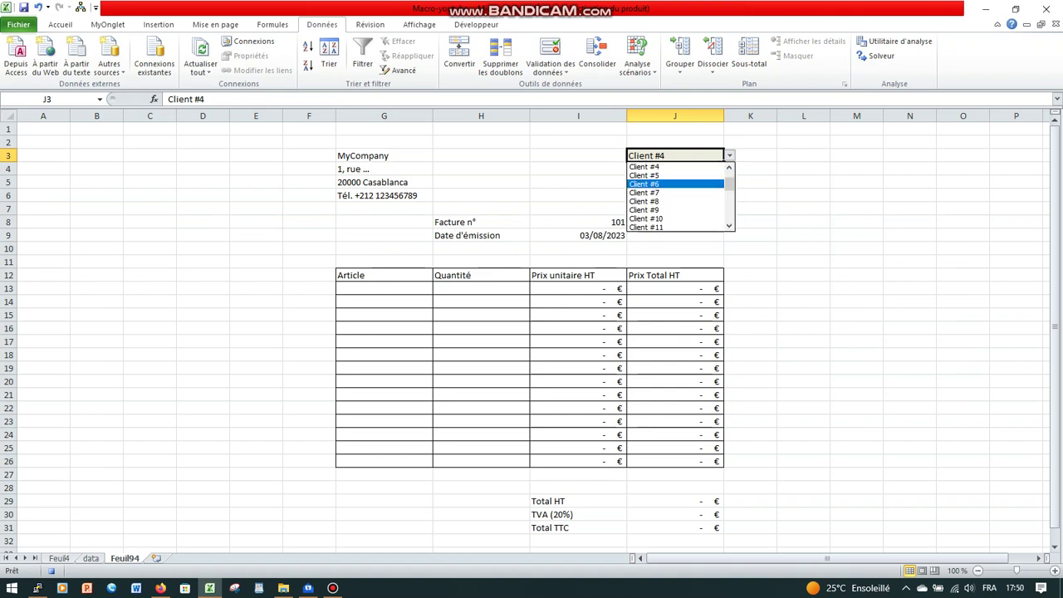
{"action": "left_click", "coordinate": [681, 201]}
{"action": "left_click", "coordinate": [803, 248]}
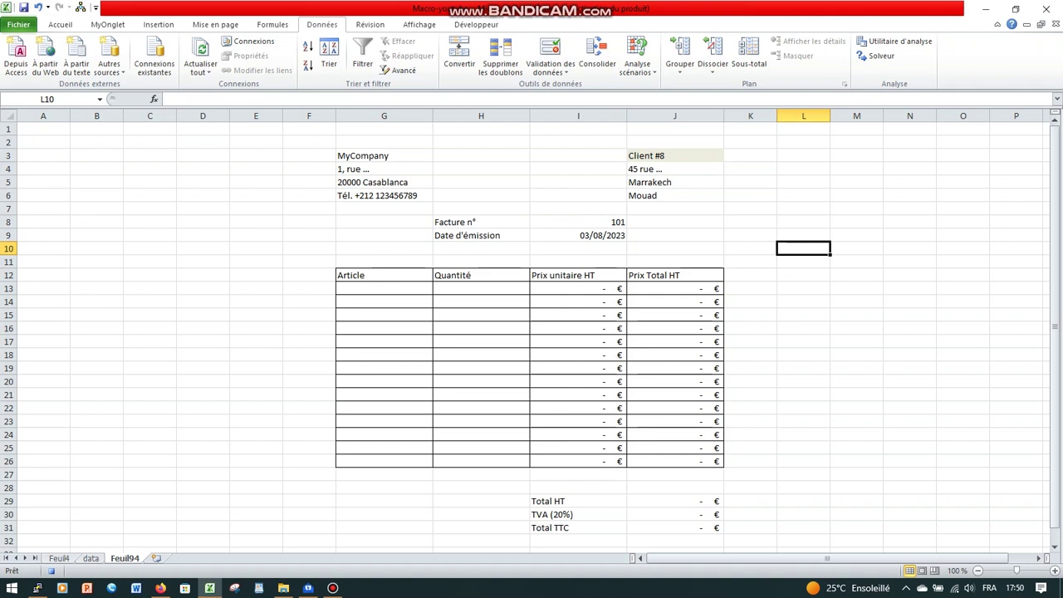
- Enlarge the font of the company name in G3 and the client name in J3 by several sizes
{"action": "left_click", "coordinate": [383, 156]}
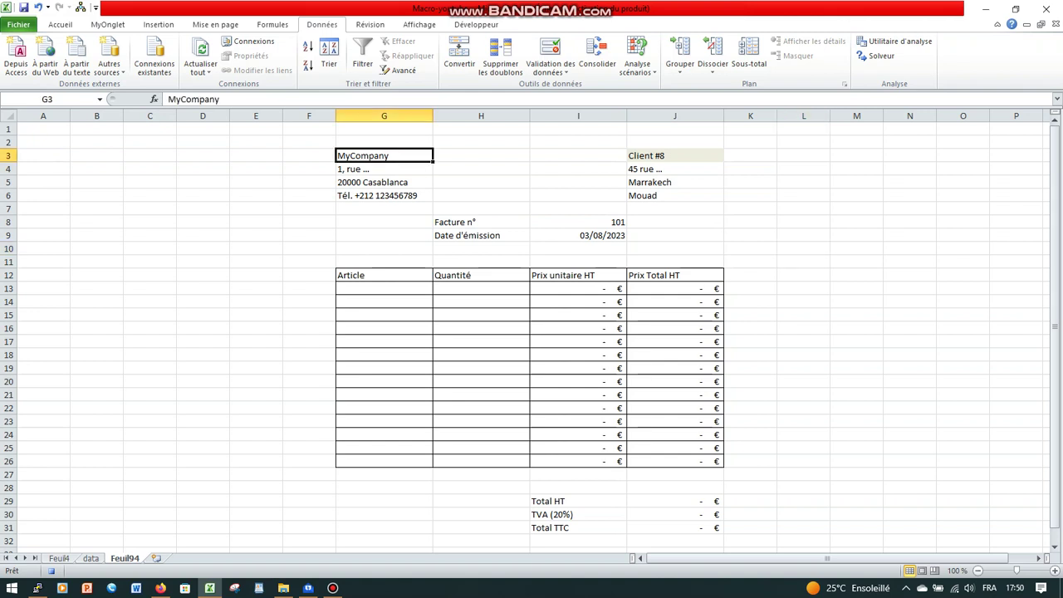
{"action": "left_click", "coordinate": [675, 155], "text": "ctrl"}
{"action": "left_click", "coordinate": [60, 24]}
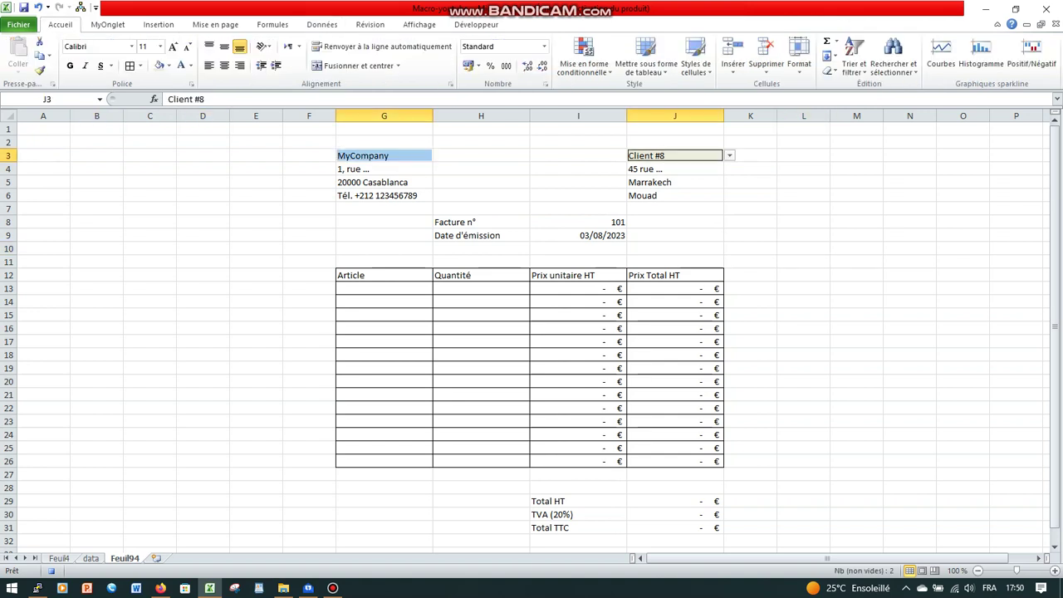
{"action": "left_click", "coordinate": [172, 47]}
{"action": "left_click", "coordinate": [173, 46]}
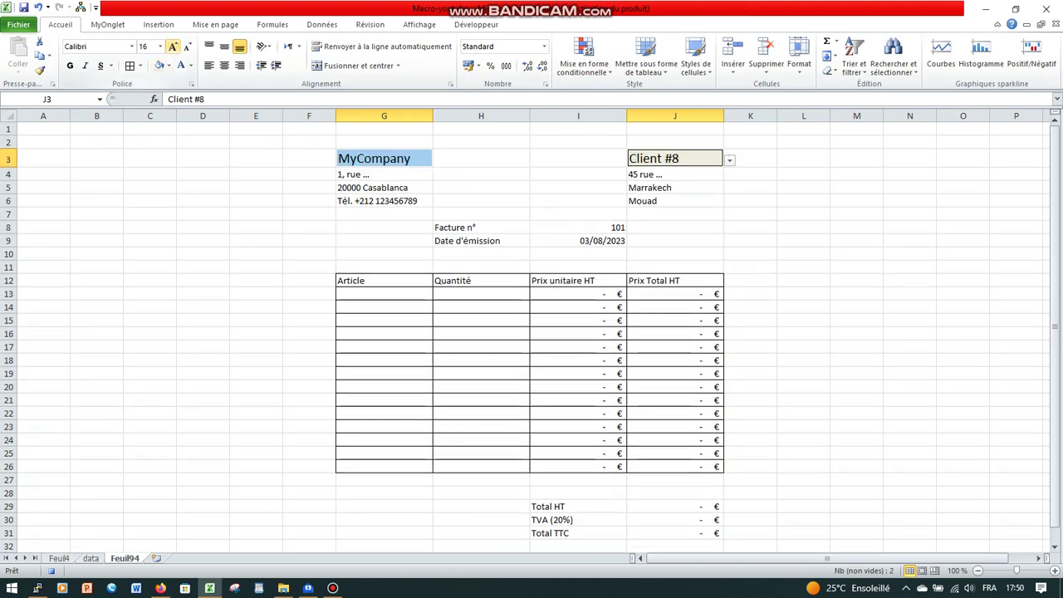
{"action": "left_click", "coordinate": [173, 47]}
{"action": "left_click", "coordinate": [172, 46]}
{"action": "left_click", "coordinate": [173, 46]}
{"action": "left_click", "coordinate": [173, 47]}
{"action": "left_click", "coordinate": [203, 287]}
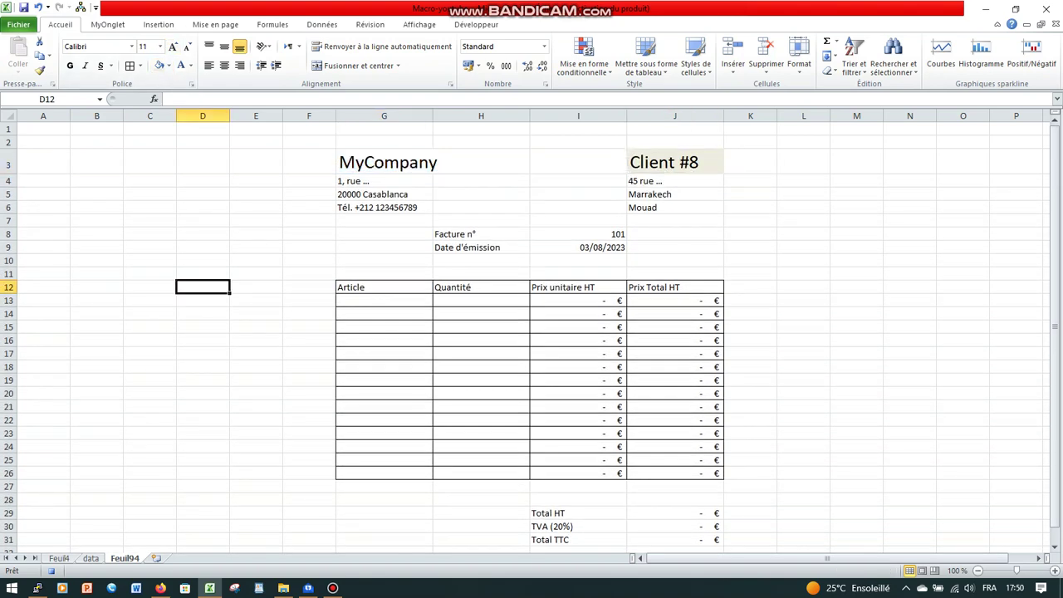
- Put a thick outside border around the invoice number and issue date block, G8:J9
{"action": "left_click_drag", "start_coordinate": [384, 234], "coordinate": [674, 247]}
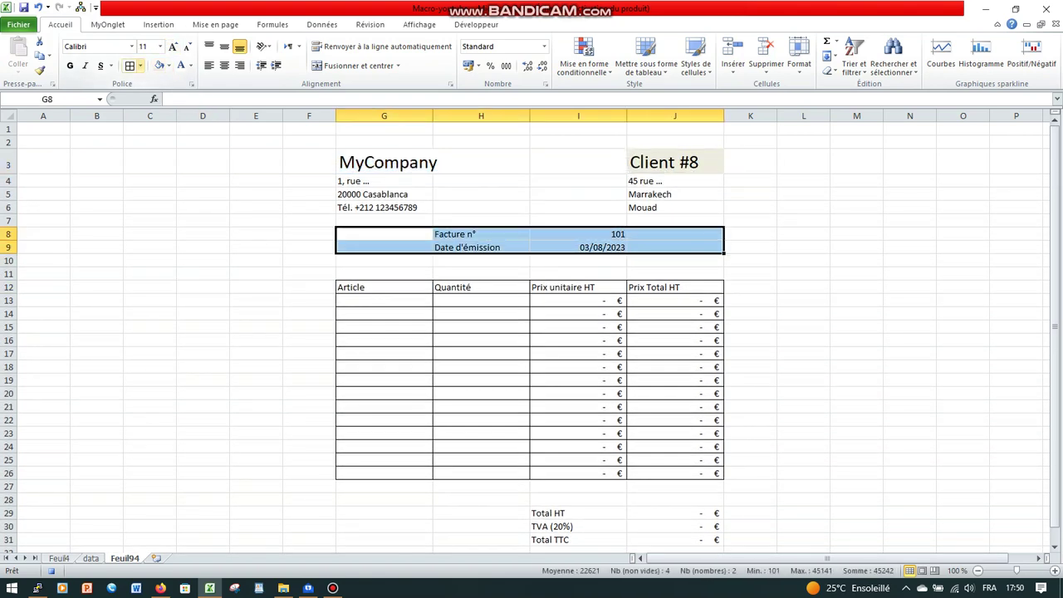
{"action": "left_click", "coordinate": [140, 65]}
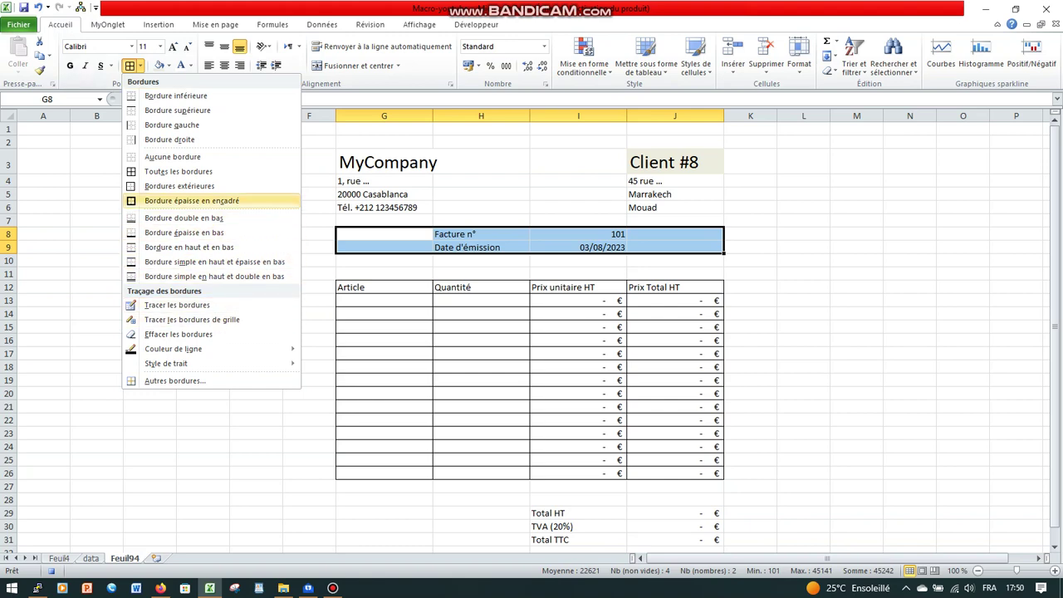
{"action": "left_click", "coordinate": [192, 201]}
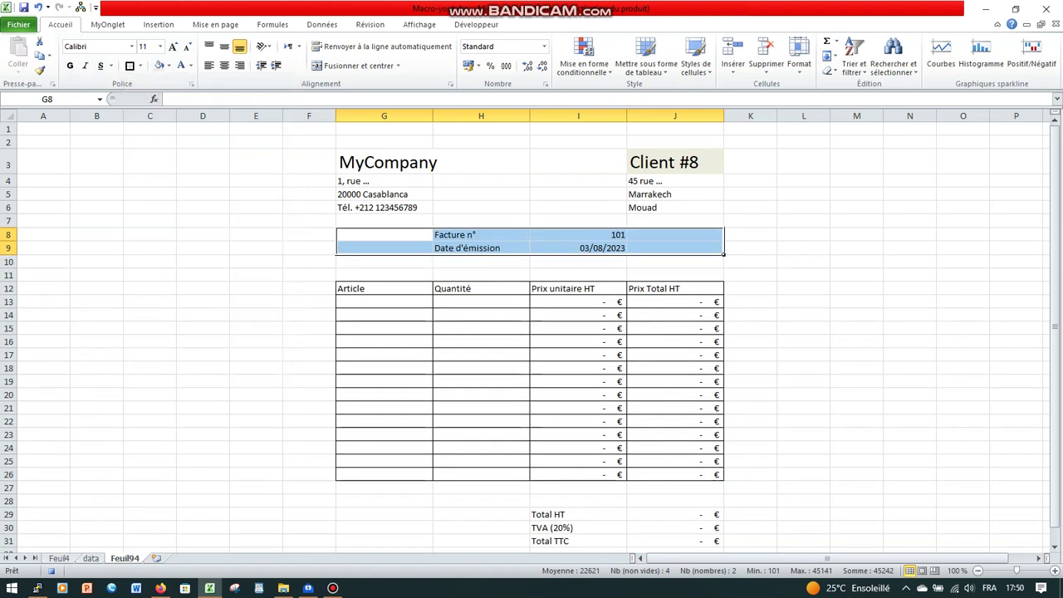
{"action": "left_click", "coordinate": [481, 194]}
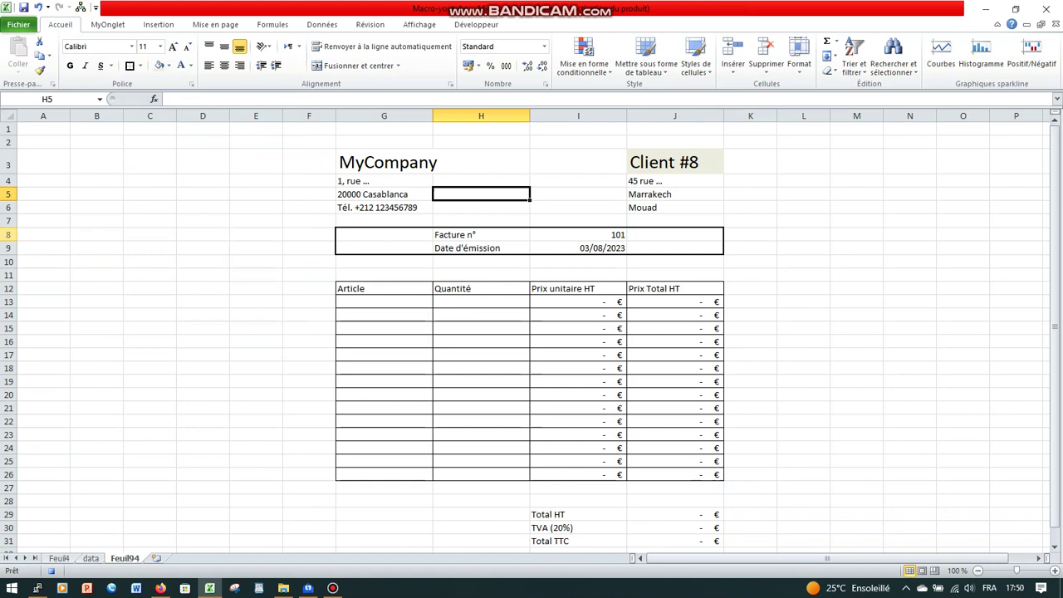
- Make the invoice number row (row 8) bold and enlarge its font by two sizes
{"action": "left_click", "coordinate": [9, 234]}
{"action": "left_click", "coordinate": [69, 65]}
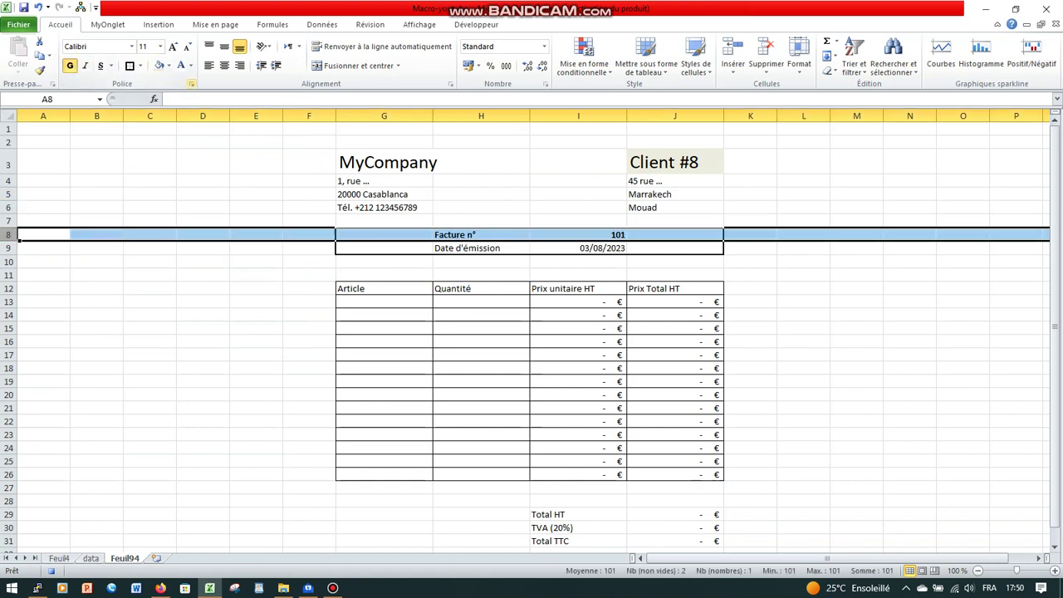
{"action": "left_click", "coordinate": [172, 46]}
{"action": "left_click", "coordinate": [173, 47]}
{"action": "left_click_drag", "start_coordinate": [151, 318], "coordinate": [202, 346]}
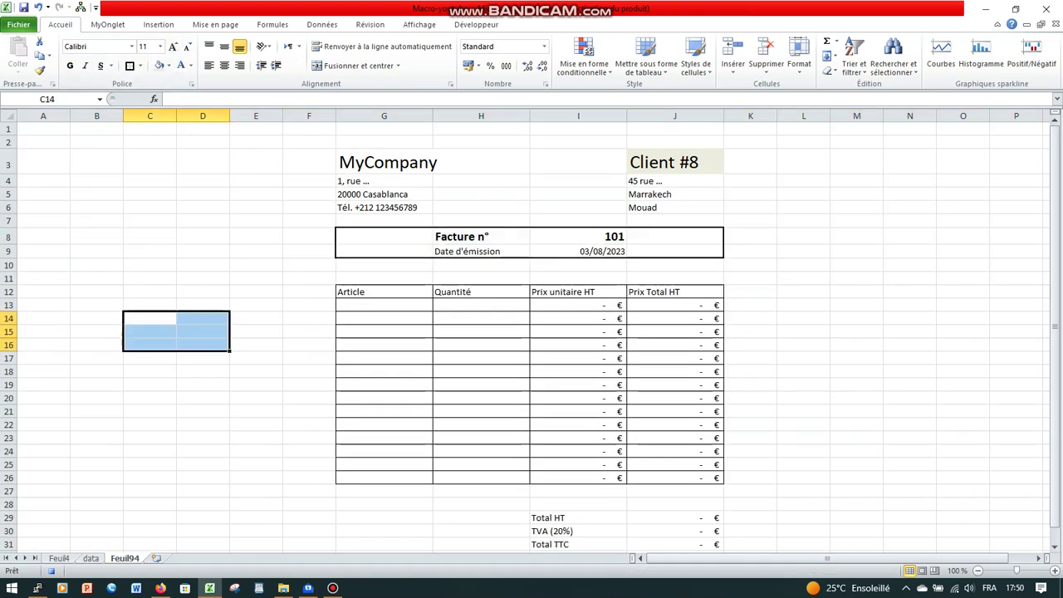
- Format the totals block I29:J31 with a thick outside border and bold text at font size 16
{"action": "scroll", "coordinate": [532, 332], "scroll_direction": "down", "scroll_amount": 2}
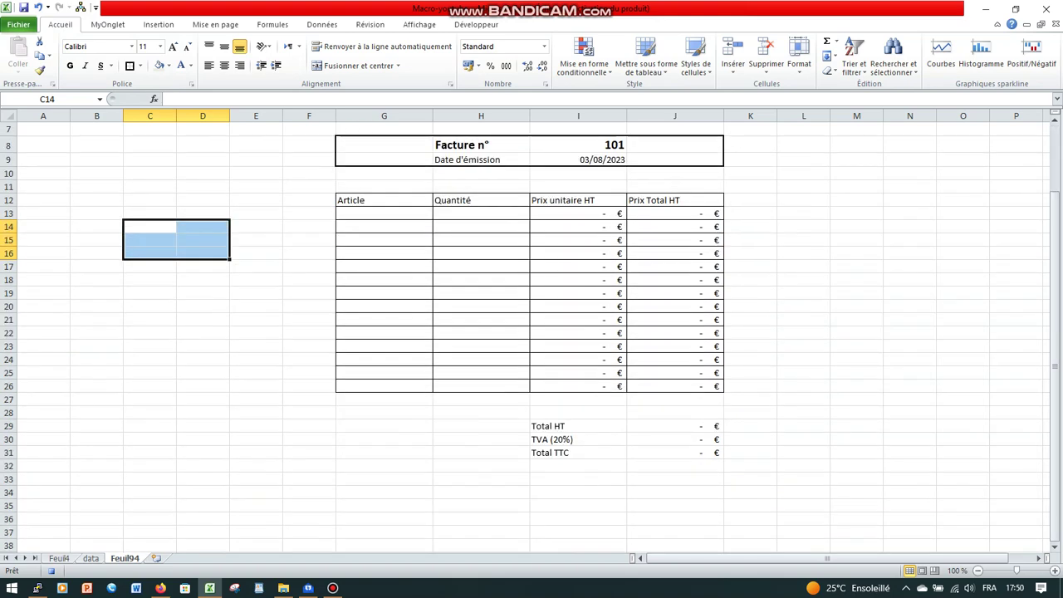
{"action": "left_click_drag", "start_coordinate": [579, 426], "coordinate": [675, 453]}
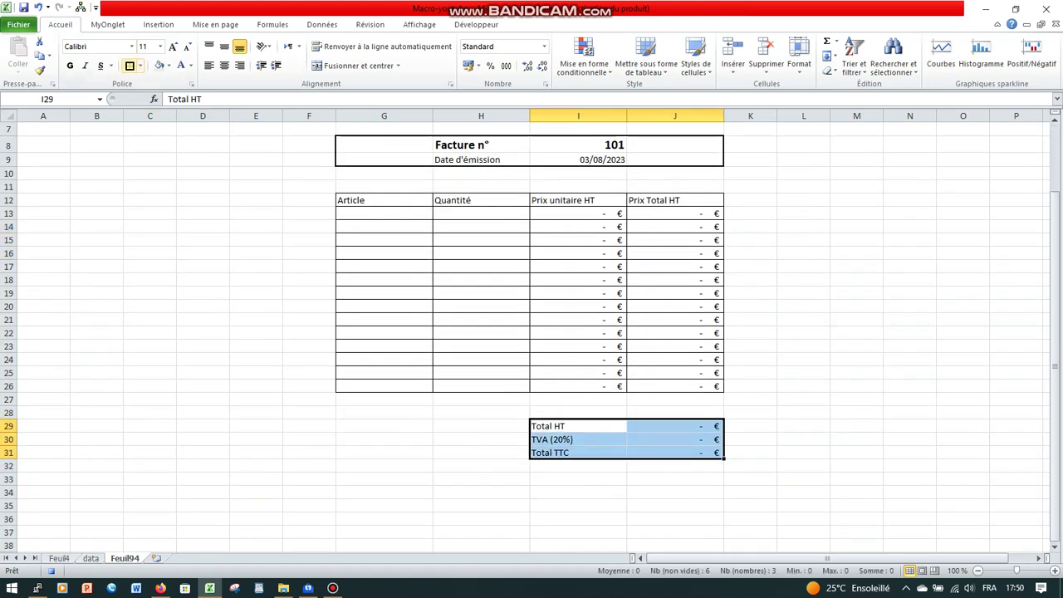
{"action": "left_click", "coordinate": [130, 65]}
{"action": "left_click", "coordinate": [173, 46]}
{"action": "left_click", "coordinate": [172, 47]}
{"action": "left_click", "coordinate": [172, 47]}
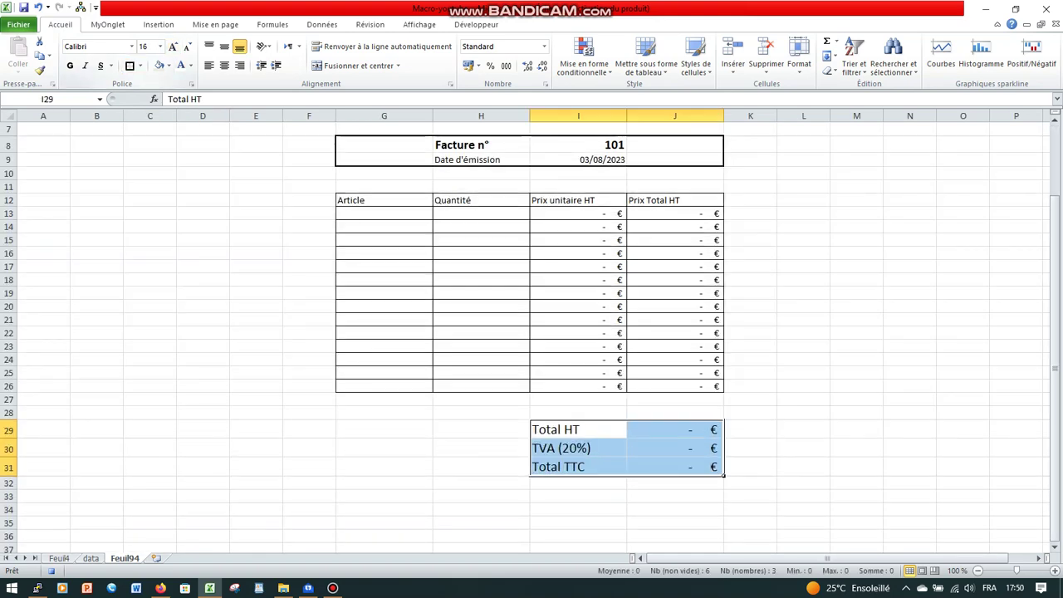
{"action": "left_click", "coordinate": [70, 65]}
{"action": "left_click", "coordinate": [256, 333]}
{"action": "scroll", "coordinate": [256, 333], "scroll_direction": "up", "scroll_amount": 2}
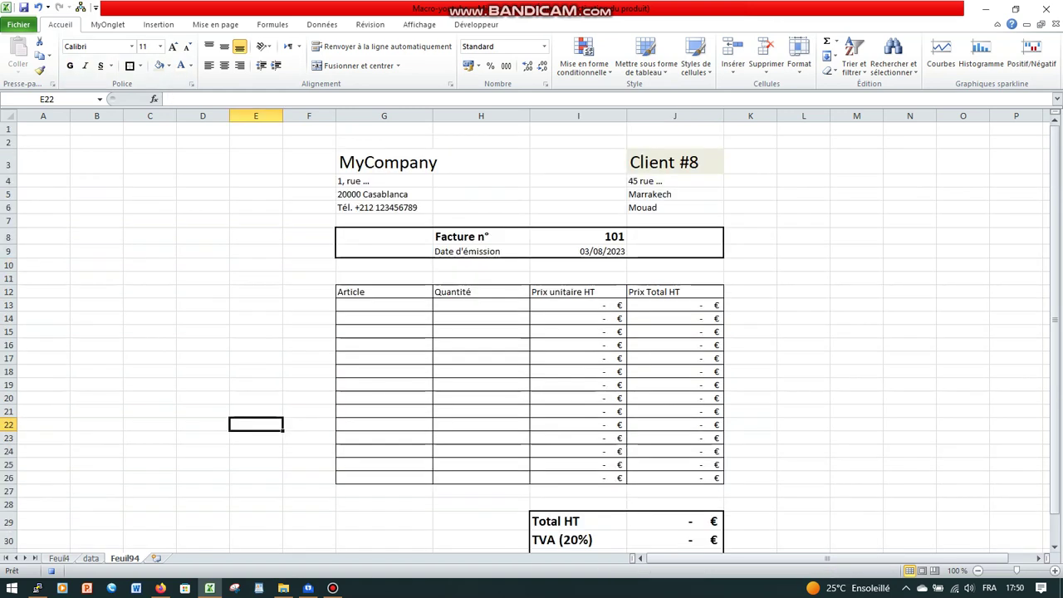
- Hide the invoice sheet's gridlines and delete the empty first row
{"action": "left_click", "coordinate": [419, 24]}
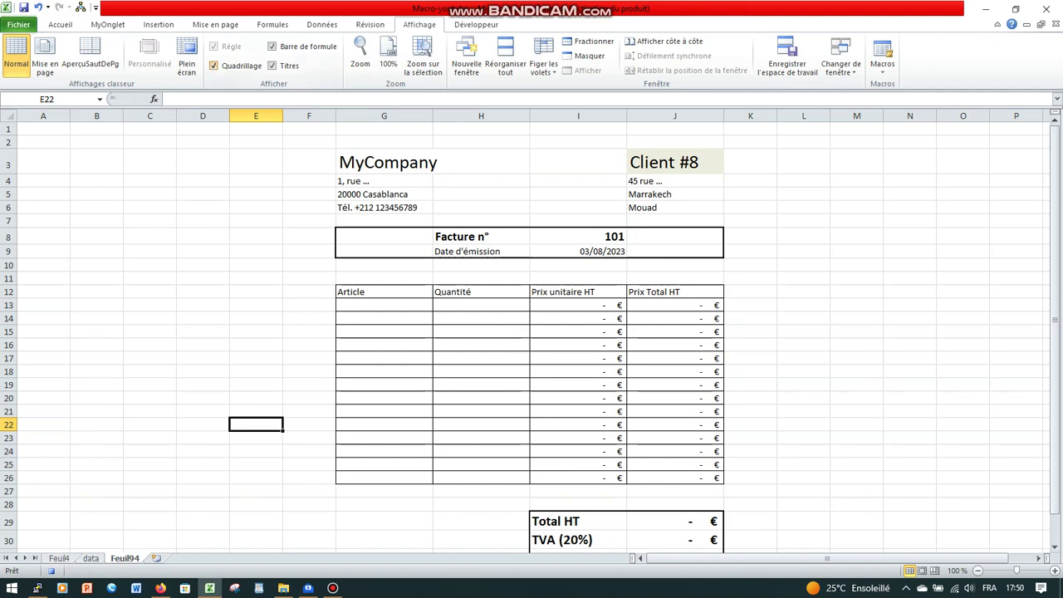
{"action": "left_click", "coordinate": [214, 66]}
{"action": "left_click", "coordinate": [8, 128]}
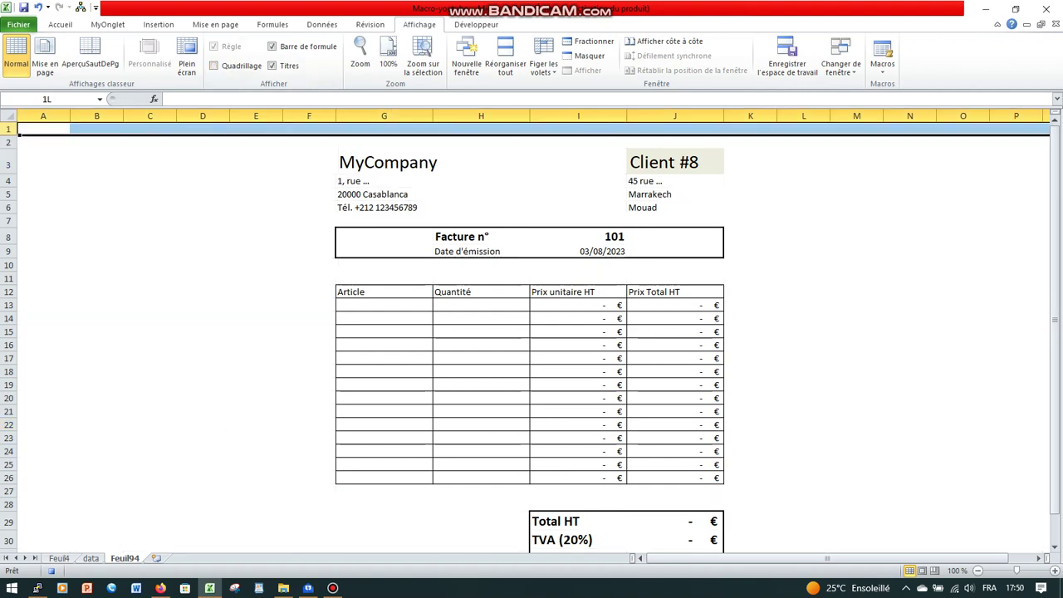
{"action": "key", "text": "ctrl+minus"}
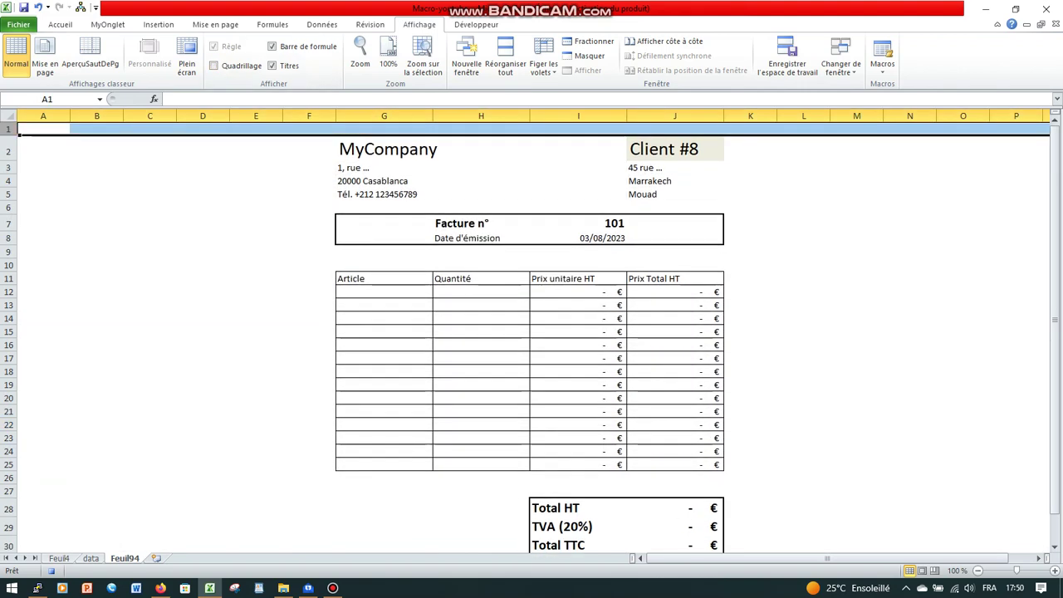
{"action": "left_click", "coordinate": [96, 239]}
- Fill the whole of row 1 with the purple theme colour as a header band
{"action": "left_click", "coordinate": [8, 129]}
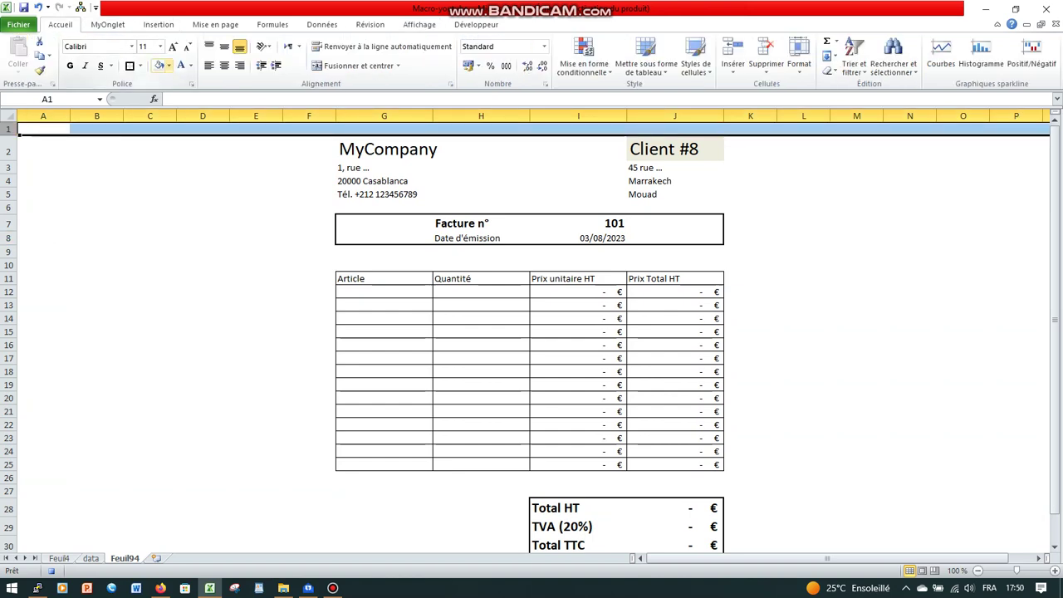
{"action": "left_click", "coordinate": [168, 66]}
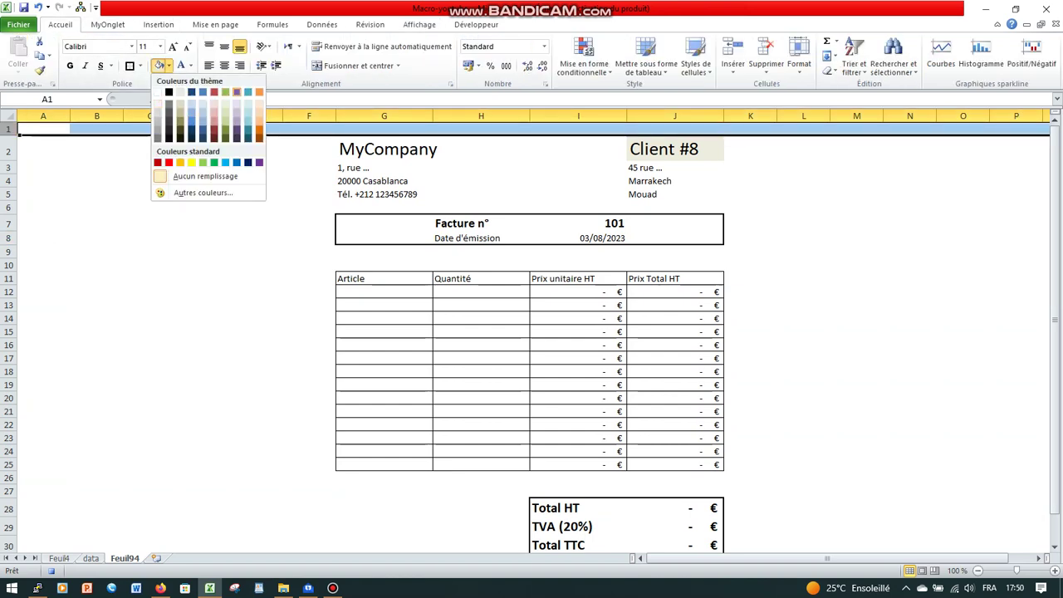
{"action": "left_click", "coordinate": [236, 92]}
{"action": "left_click", "coordinate": [256, 318]}
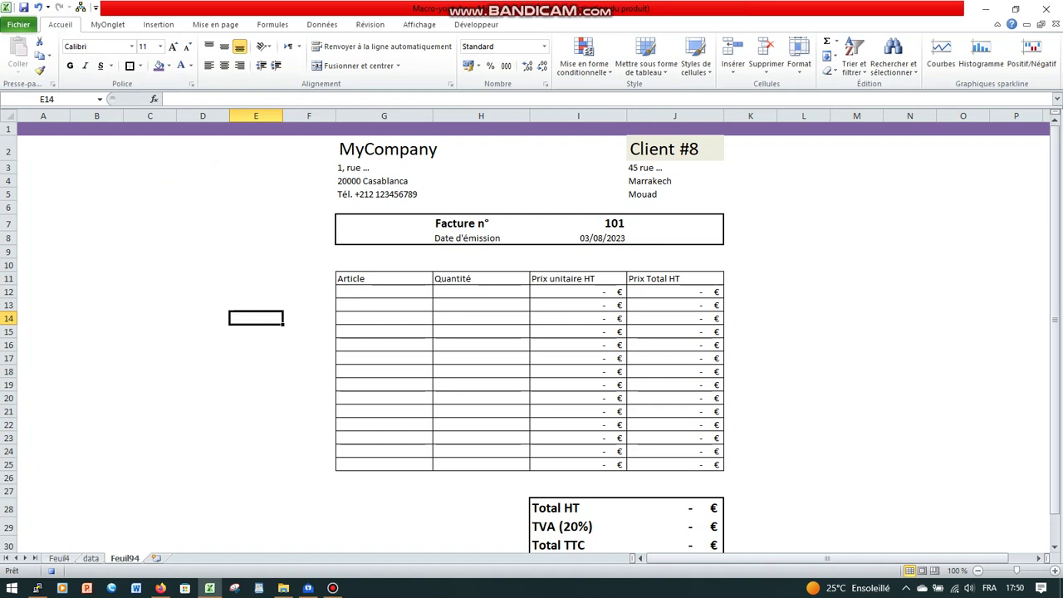
- Make the item table's header row (row 11) bold
{"action": "left_click", "coordinate": [8, 279]}
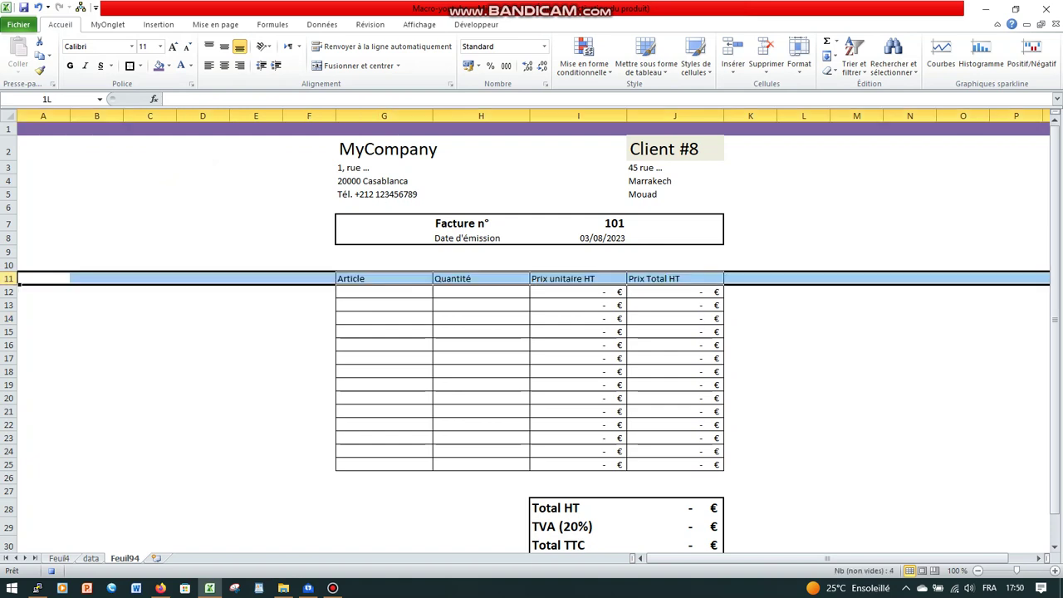
{"action": "left_click", "coordinate": [70, 65]}
{"action": "left_click", "coordinate": [203, 411]}
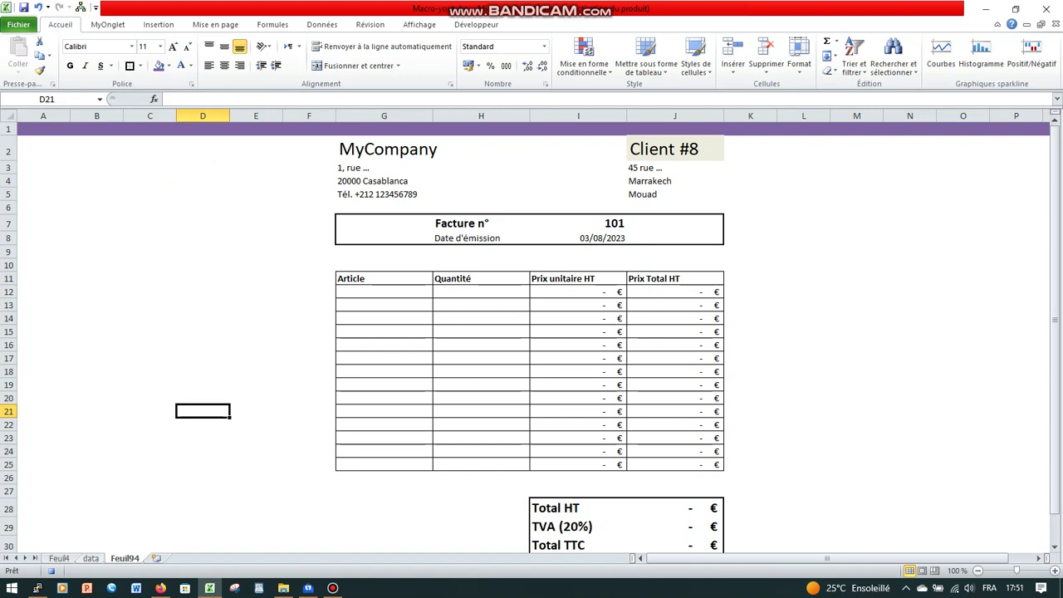
- Look at the last invoice number stored in C3 of the data sheet
{"action": "left_click", "coordinate": [90, 558]}
{"action": "scroll", "coordinate": [532, 334], "scroll_direction": "up", "scroll_amount": 3}
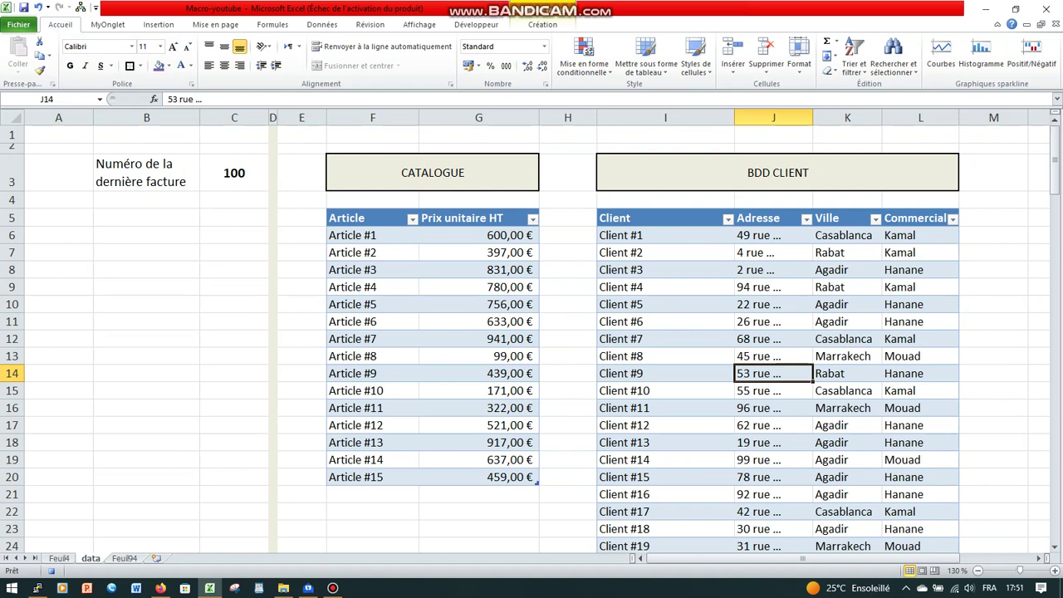
{"action": "left_click", "coordinate": [235, 173]}
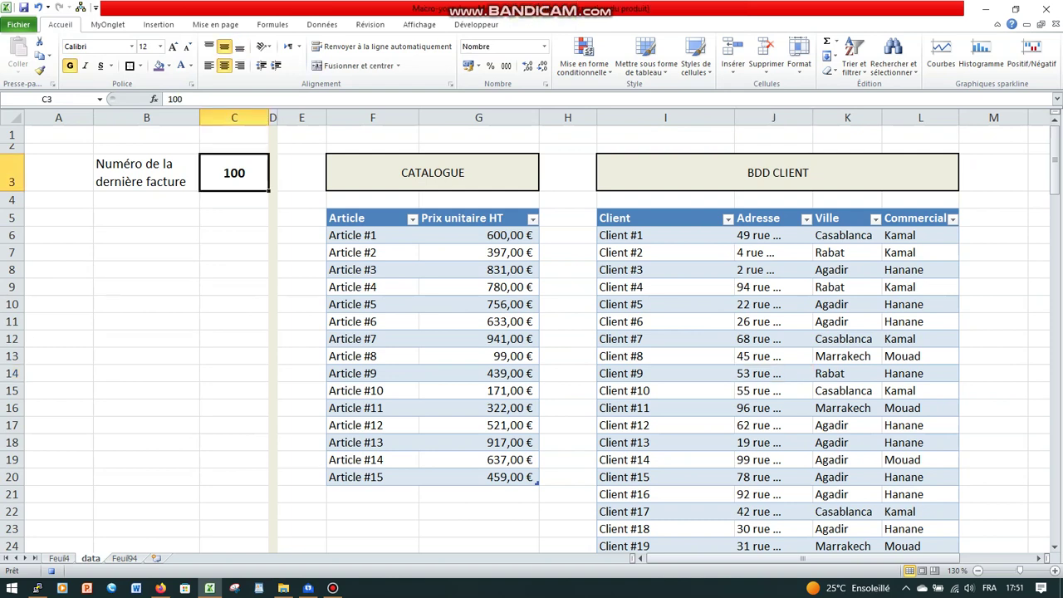
- Copy the last invoice number from C3 into C4 of the data sheet
{"action": "key", "text": "ctrl+c"}
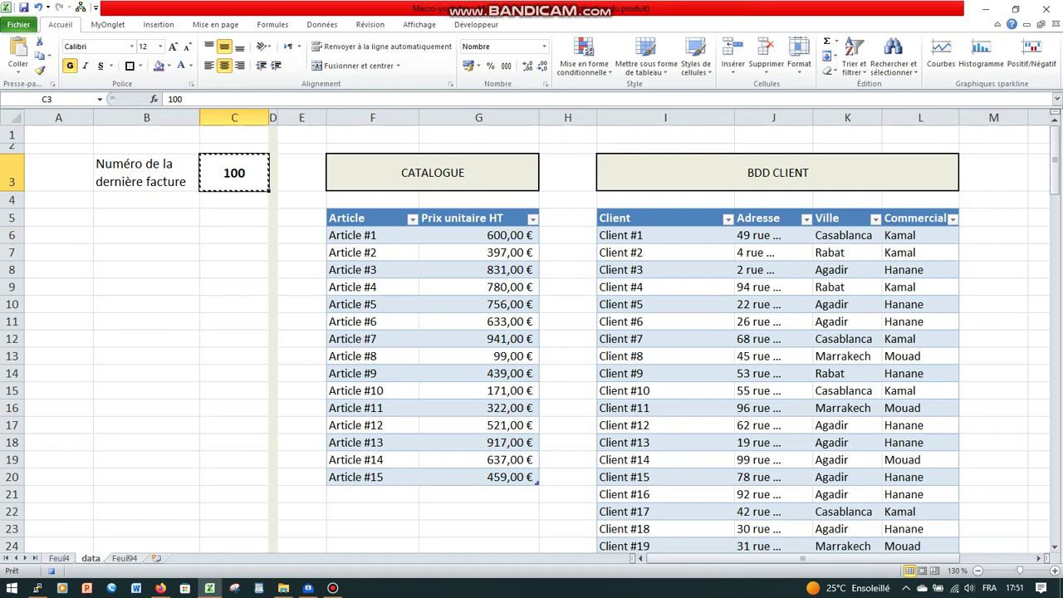
{"action": "key", "text": "Down"}
{"action": "key", "text": "ctrl+v"}
{"action": "key", "text": "Escape"}
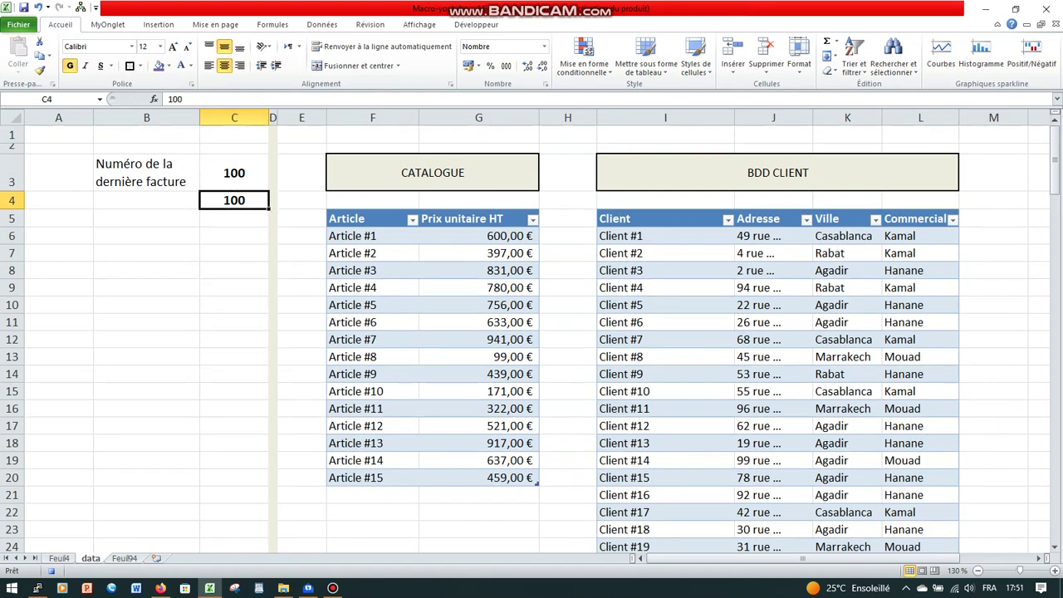
- Enter the formula =C4+1 in C3 to increment the last invoice number
{"action": "left_click", "coordinate": [234, 173]}
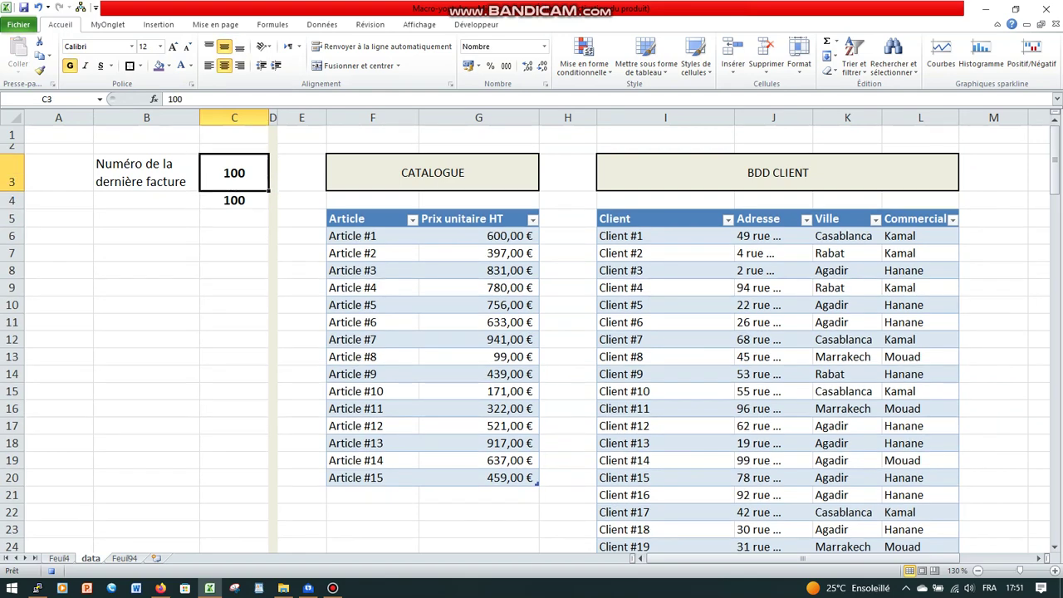
{"action": "type", "text": "="}
{"action": "key", "text": "Down"}
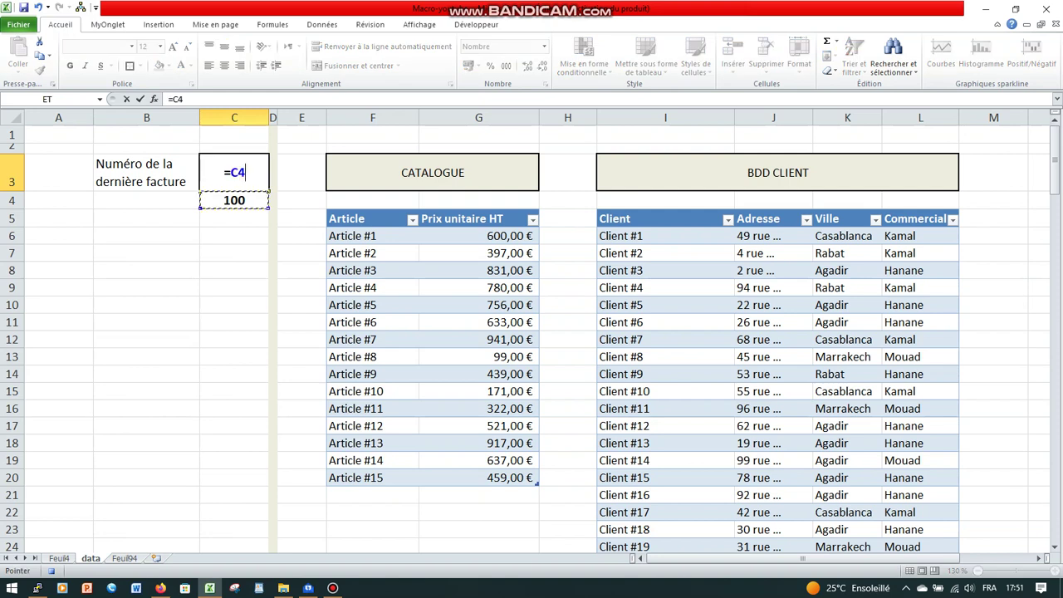
{"action": "type", "text": "+1"}
{"action": "key", "text": "Return"}
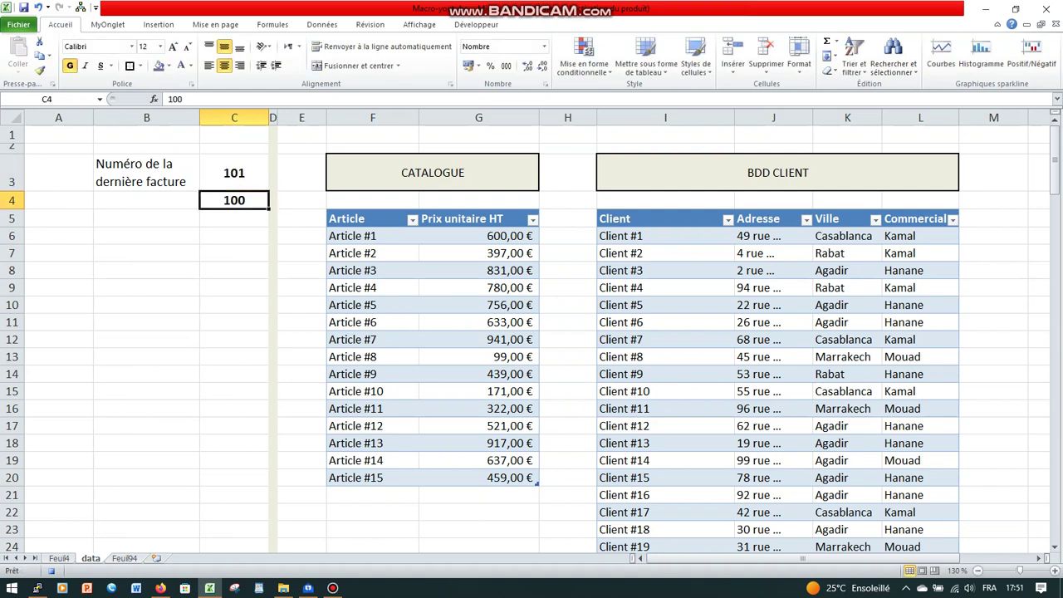
- Replace the formula in C3 with its calculated value by pasting it over itself as values only
{"action": "key", "text": "Up"}
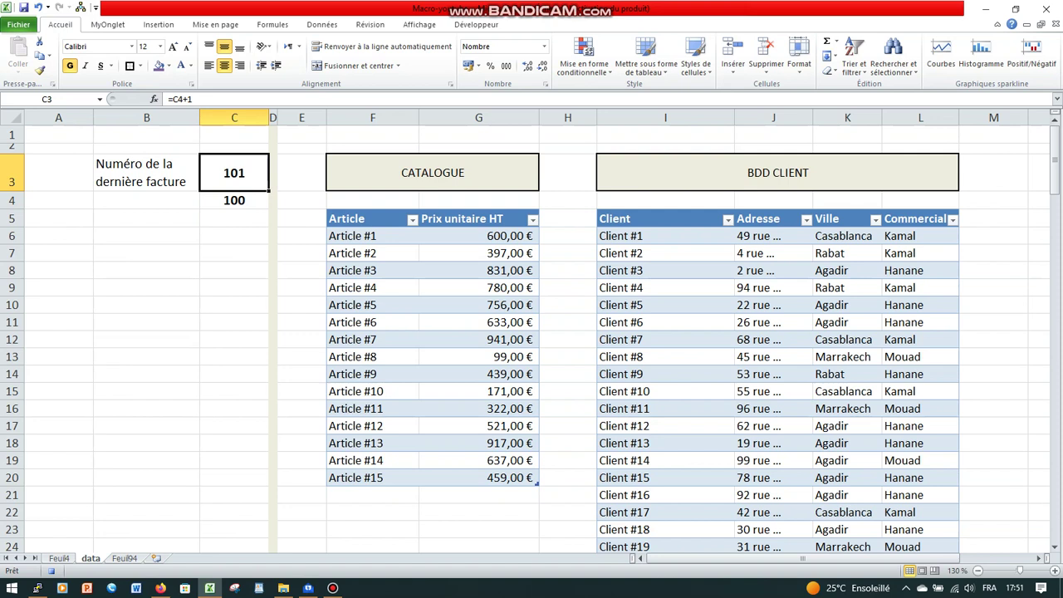
{"action": "key", "text": "ctrl+c"}
{"action": "left_click", "coordinate": [18, 68]}
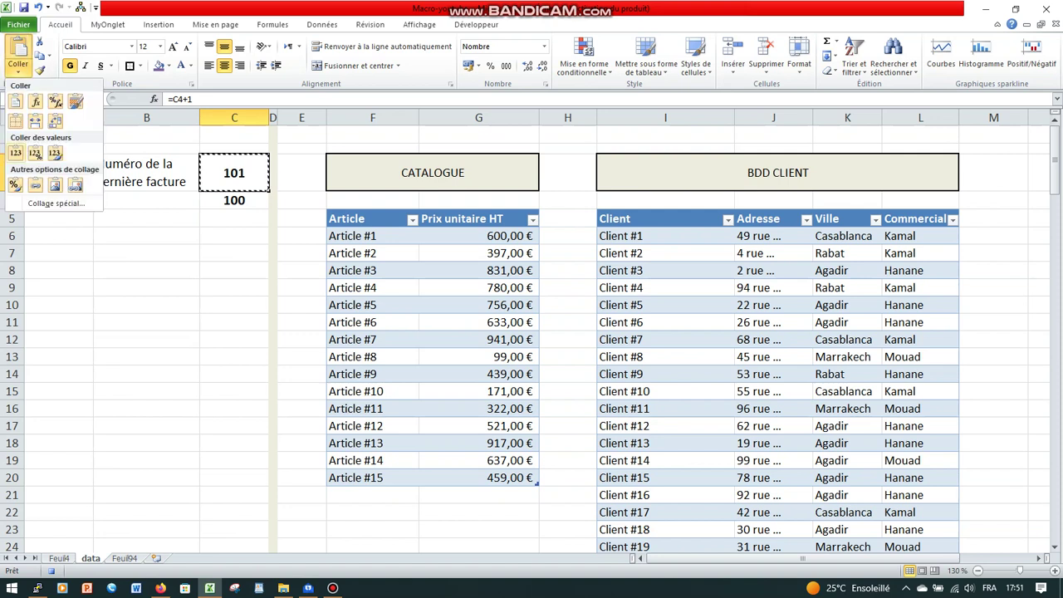
{"action": "left_click", "coordinate": [16, 153]}
{"action": "left_click", "coordinate": [147, 322]}
{"action": "key", "text": "Escape"}
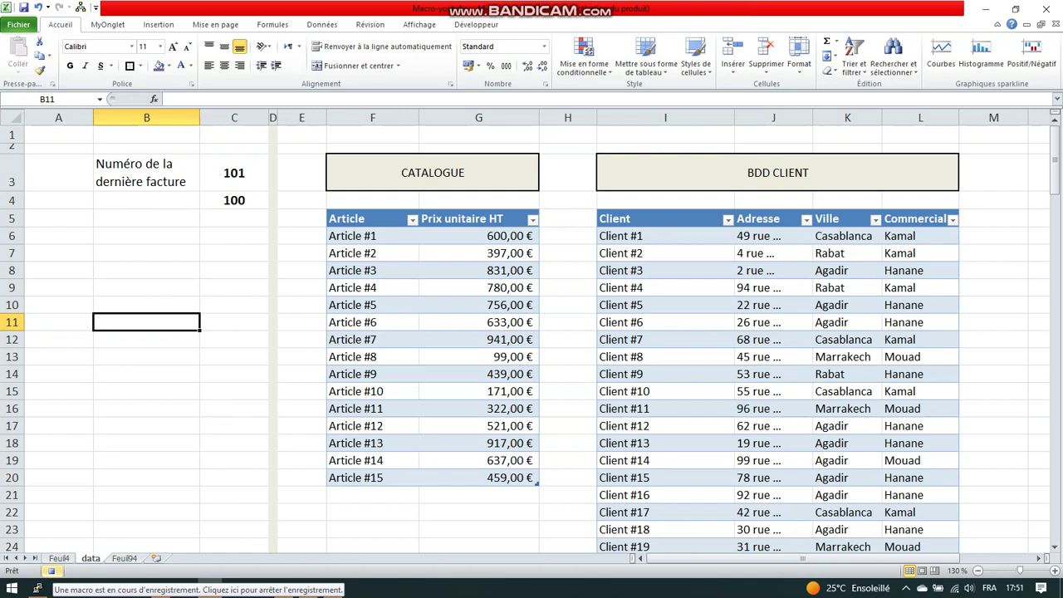
- Stop the macro recording and return to the invoice sheet Feuil94
{"action": "left_click", "coordinate": [51, 571]}
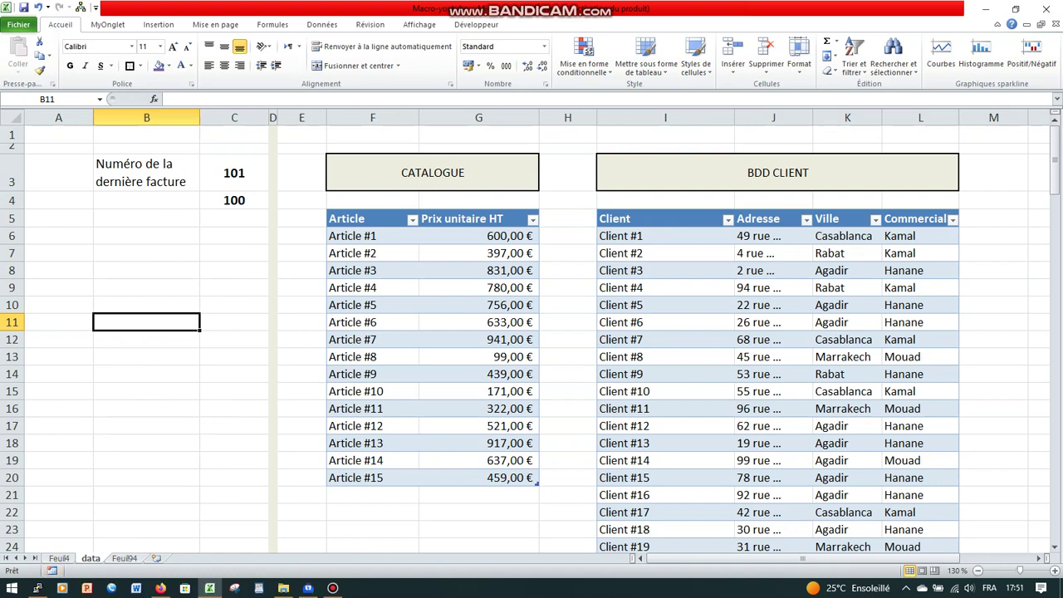
{"action": "scroll", "coordinate": [664, 349], "scroll_direction": "down", "scroll_amount": 3}
{"action": "scroll", "coordinate": [664, 349], "scroll_direction": "up", "scroll_amount": 3}
{"action": "left_click", "coordinate": [125, 559]}
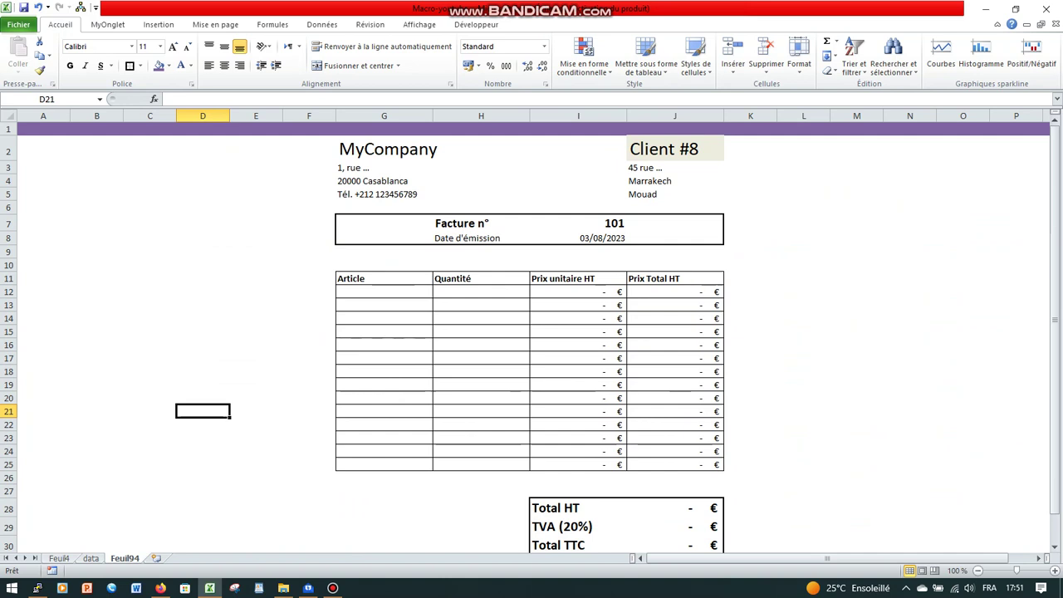
- Run the Facture macro to generate a new invoice sheet, and look over the result
{"action": "left_click", "coordinate": [476, 24]}
{"action": "left_click", "coordinate": [44, 57]}
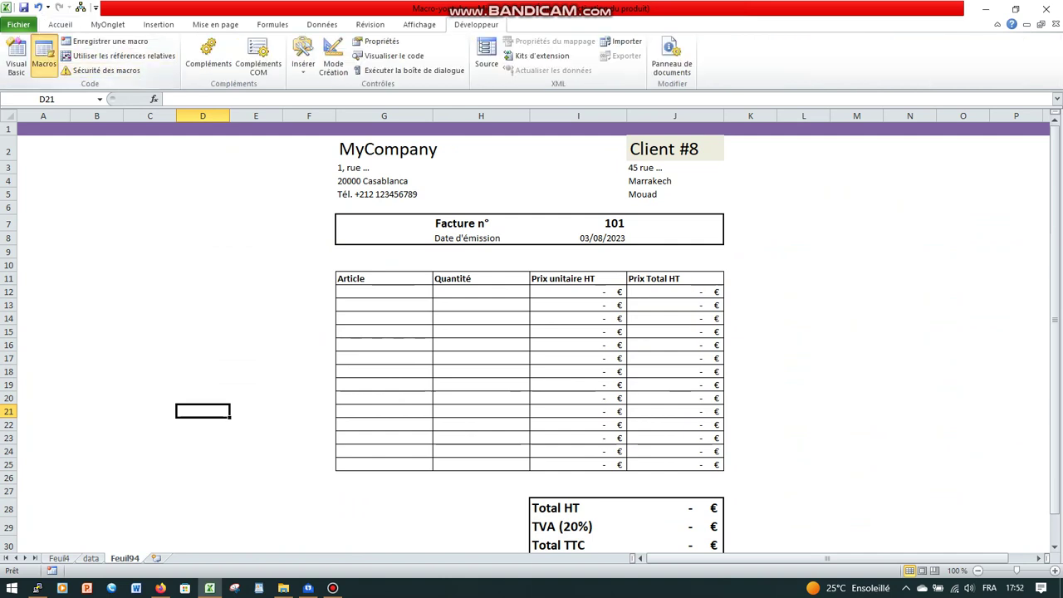
{"action": "left_click", "coordinate": [271, 199]}
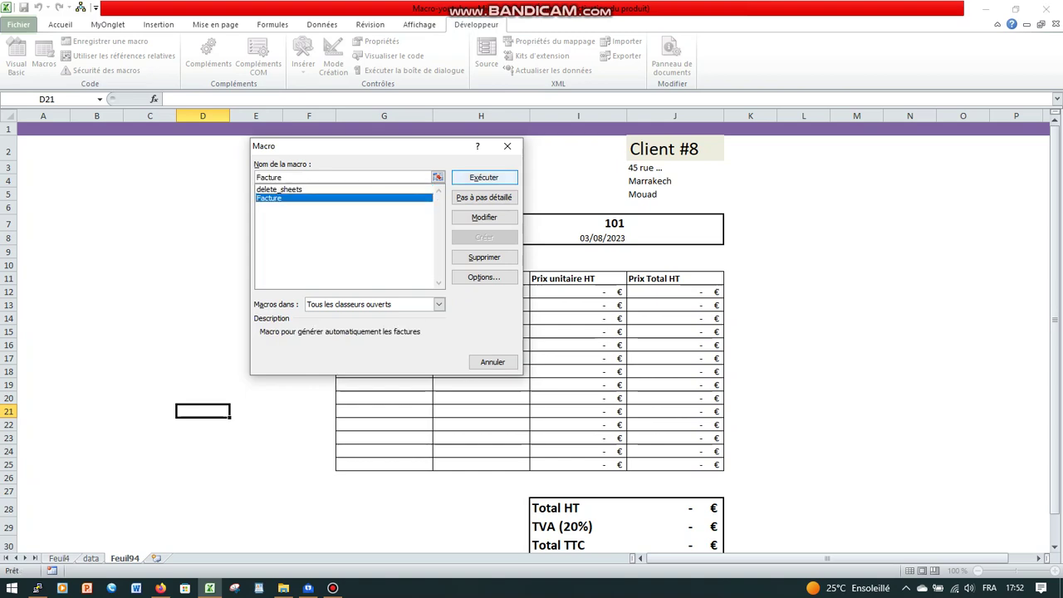
{"action": "left_click", "coordinate": [484, 178]}
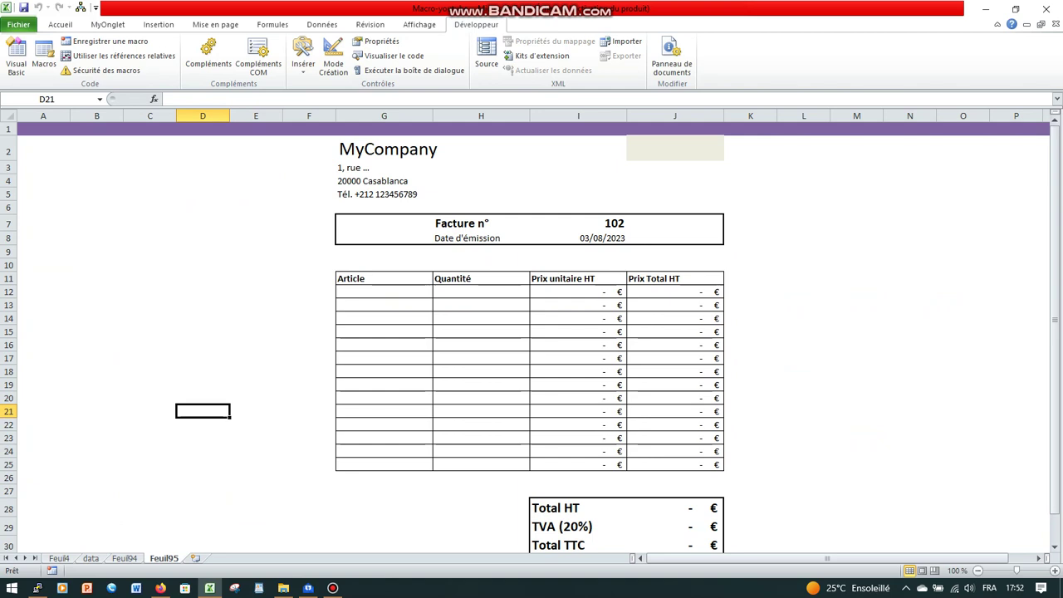
{"action": "scroll", "coordinate": [532, 336], "scroll_direction": "down", "scroll_amount": 3}
{"action": "scroll", "coordinate": [532, 335], "scroll_direction": "up", "scroll_amount": 3}
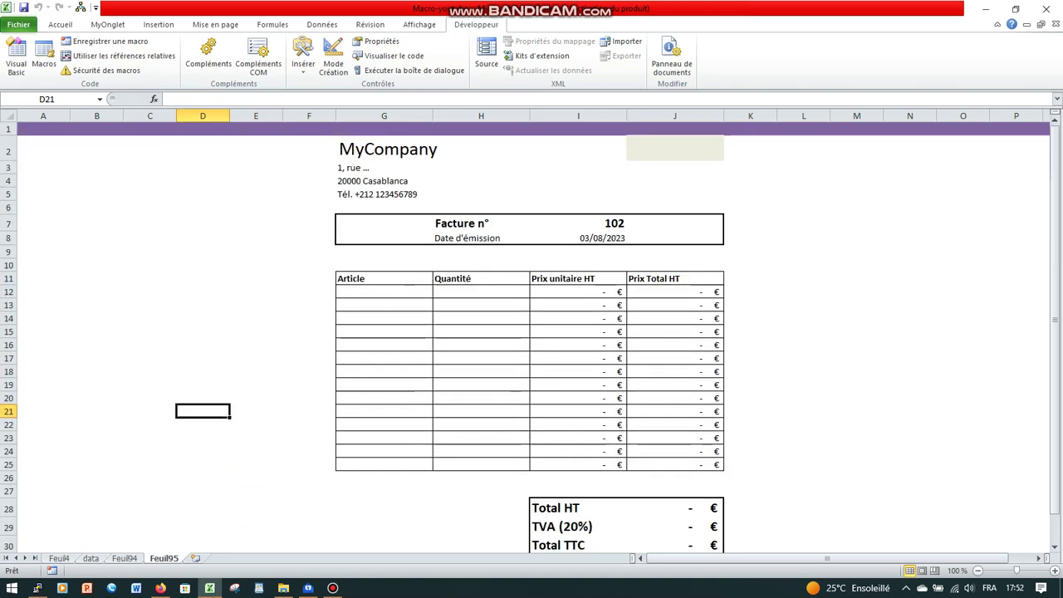
- Choose Client #4 from the client drop-down in J2 of the new invoice
{"action": "left_click", "coordinate": [674, 150]}
{"action": "left_click", "coordinate": [729, 154]}
{"action": "left_click", "coordinate": [665, 192]}
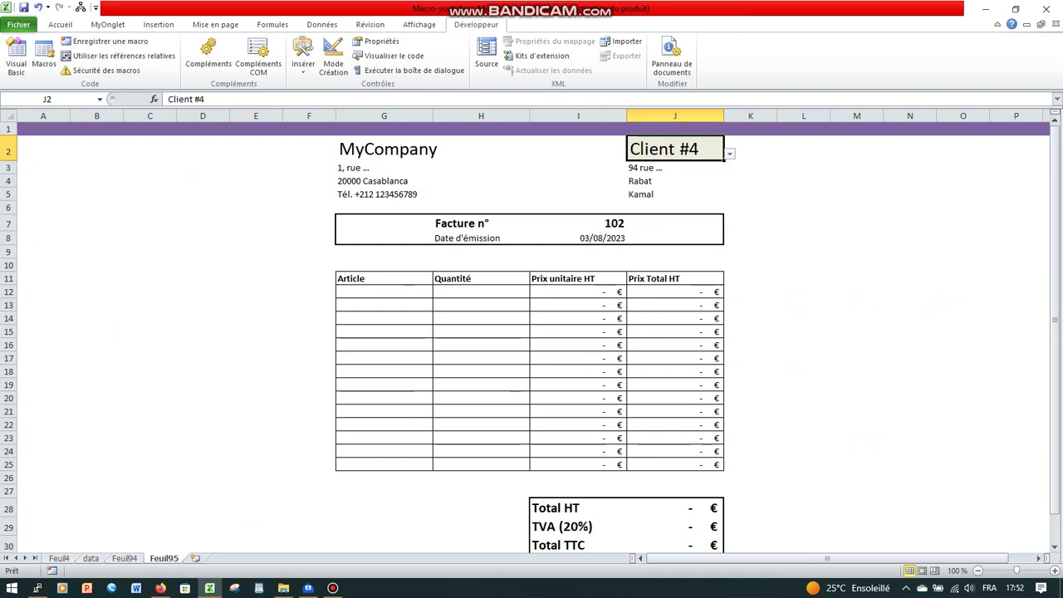
- Fill the first item line (row 12) with Article #4 and a quantity of 7
{"action": "left_click", "coordinate": [384, 292]}
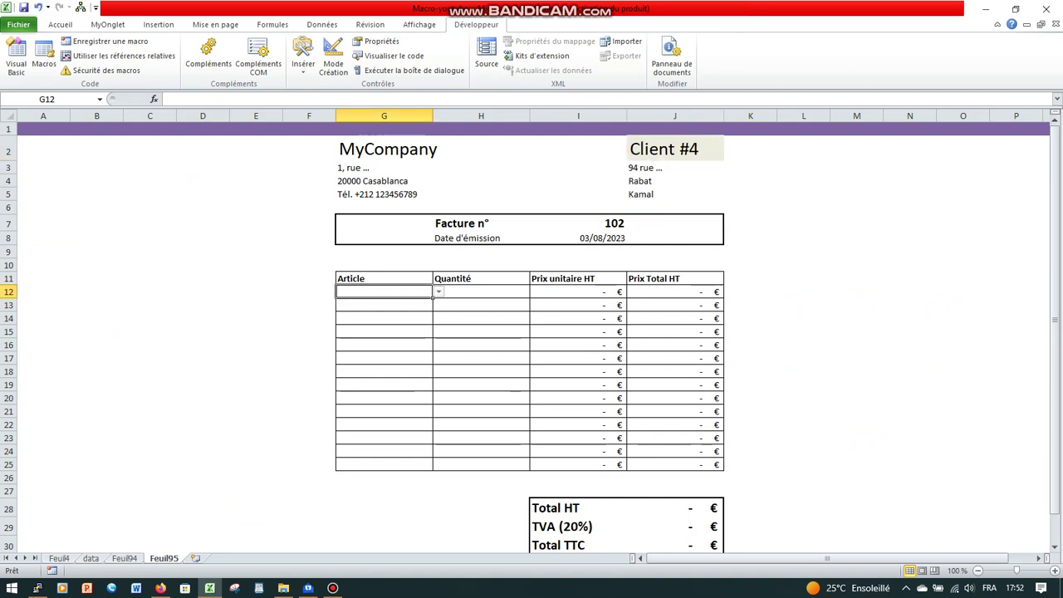
{"action": "left_click", "coordinate": [437, 293]}
{"action": "left_click", "coordinate": [374, 334]}
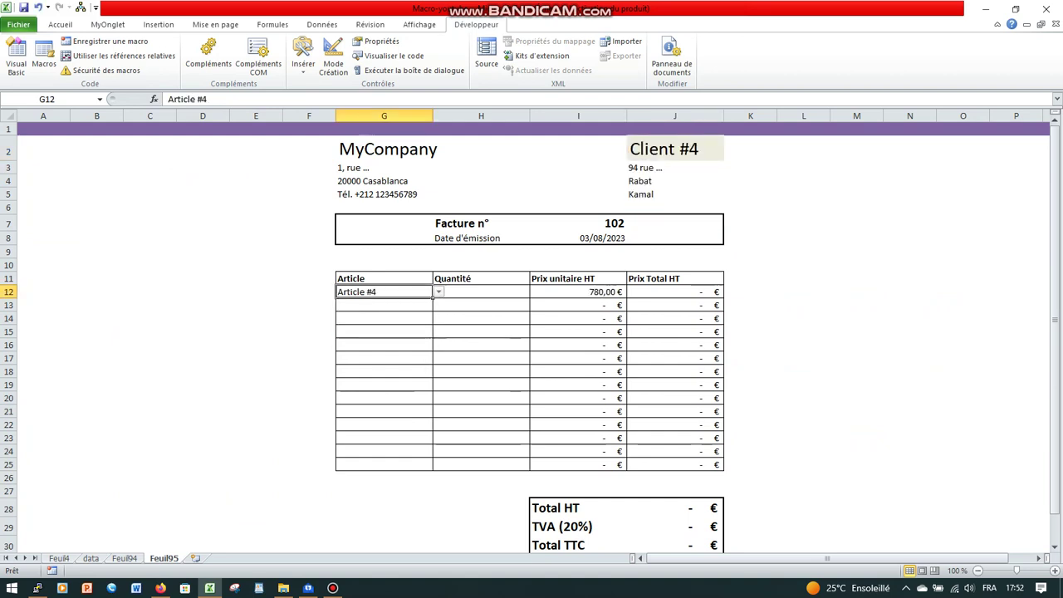
{"action": "left_click", "coordinate": [481, 293]}
{"action": "type", "text": "7"}
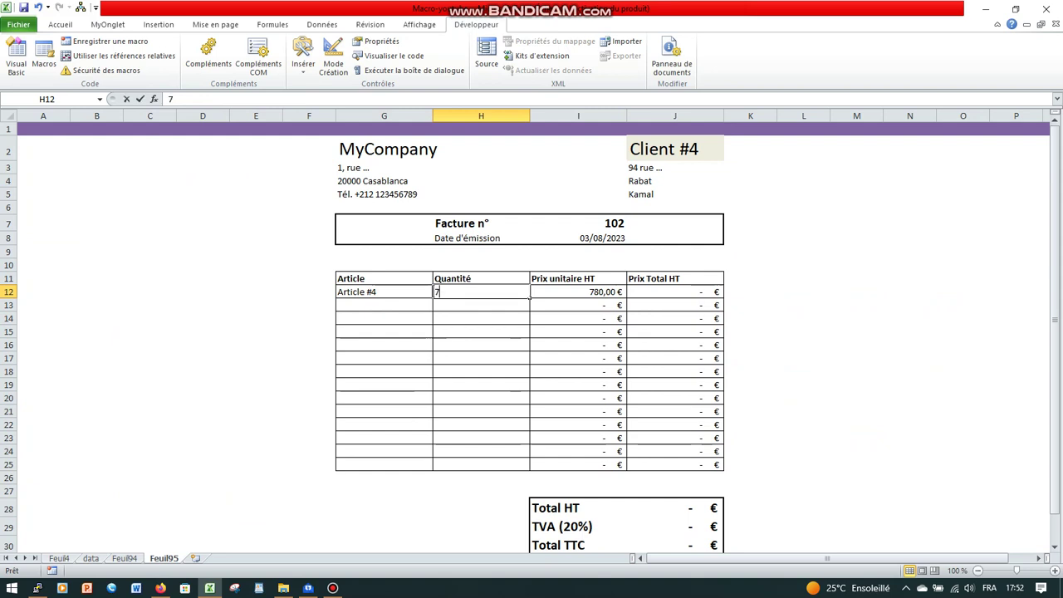
{"action": "key", "text": "Return"}
- Fill the second item line (row 13) with Article #3 and a quantity of 2, and check the invoice totals
{"action": "left_click", "coordinate": [384, 304]}
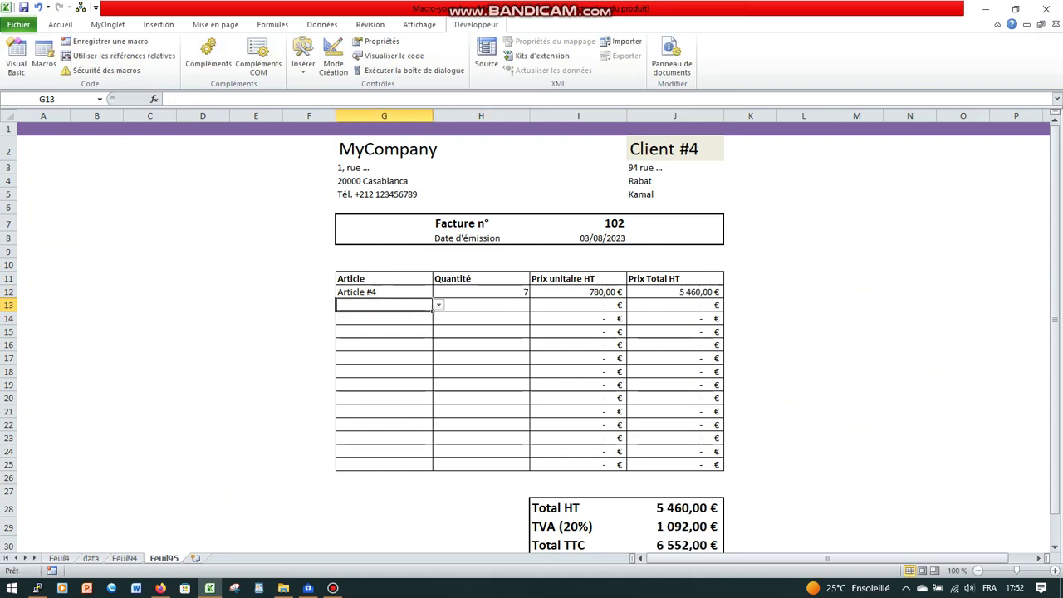
{"action": "left_click", "coordinate": [439, 305]}
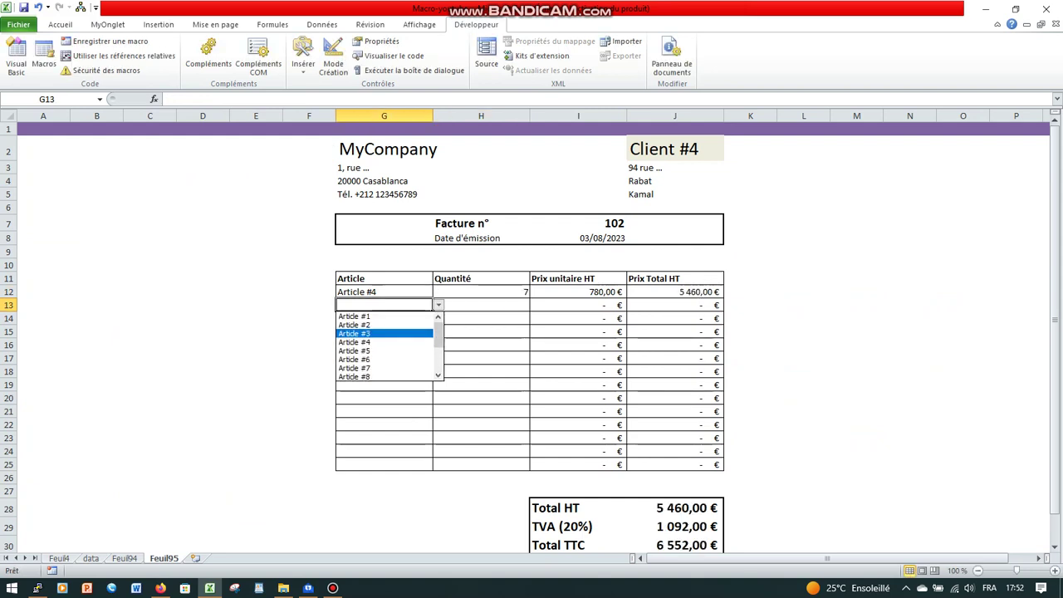
{"action": "left_click", "coordinate": [384, 333]}
{"action": "left_click", "coordinate": [481, 305]}
{"action": "type", "text": "2"}
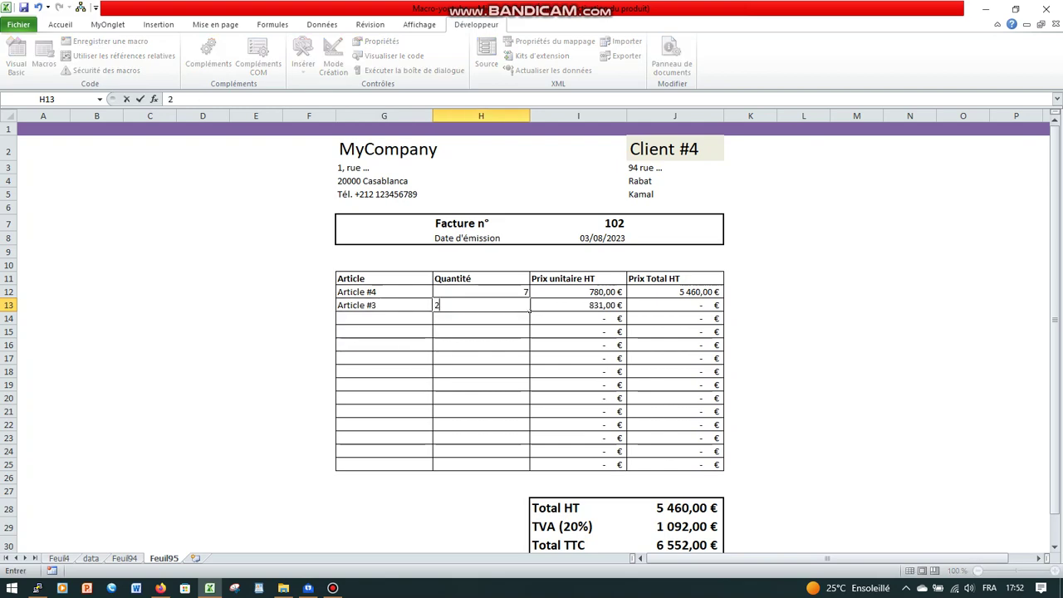
{"action": "key", "text": "Return"}
{"action": "scroll", "coordinate": [532, 332], "scroll_direction": "down", "scroll_amount": 2}
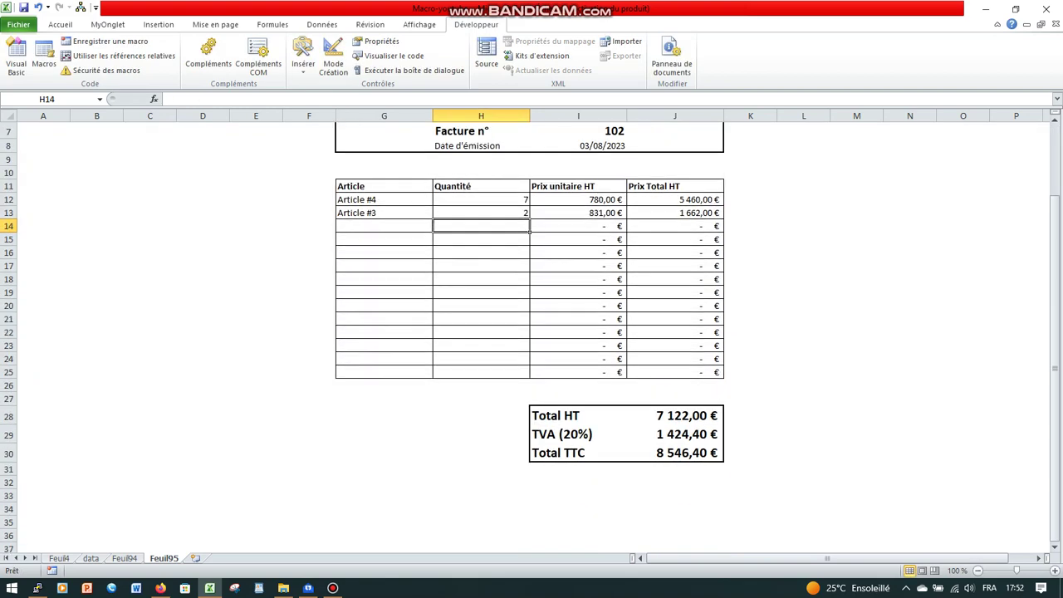
{"action": "scroll", "coordinate": [532, 332], "scroll_direction": "up", "scroll_amount": 2}
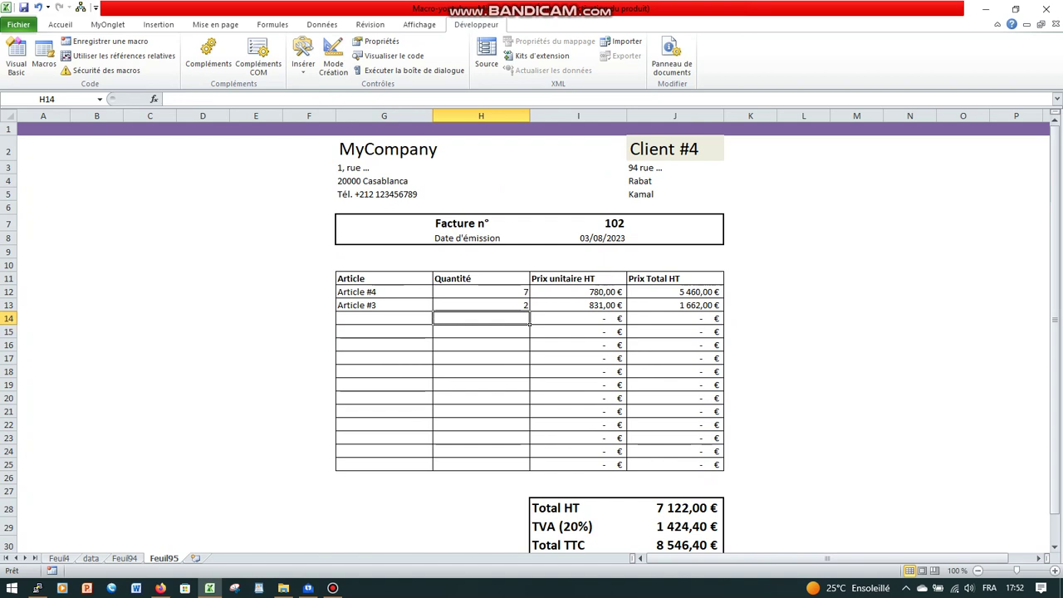
{"action": "left_click_drag", "start_coordinate": [8, 318], "coordinate": [8, 464]}
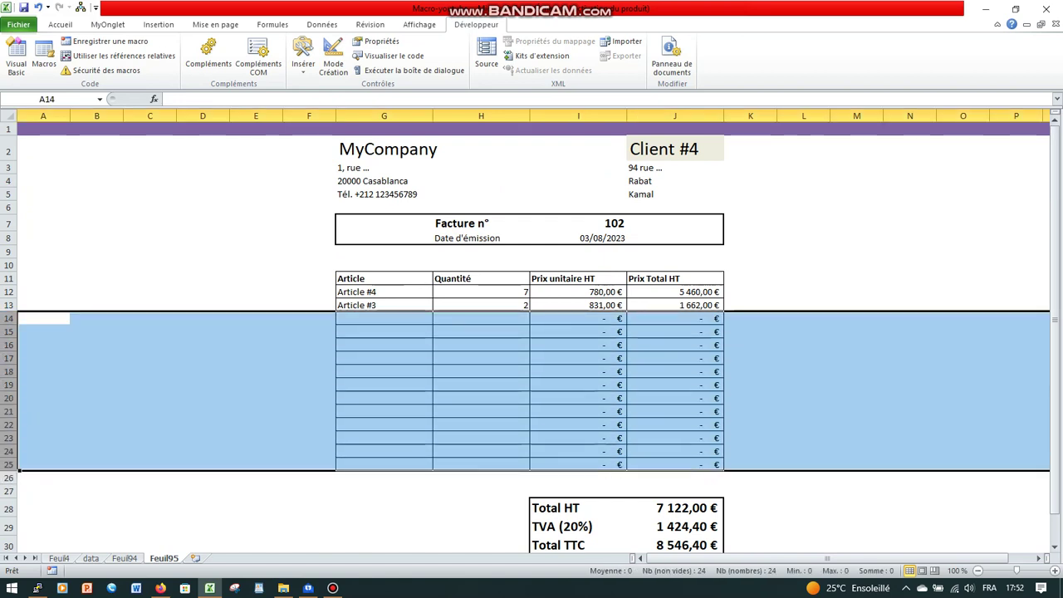
{"action": "left_click", "coordinate": [803, 265]}
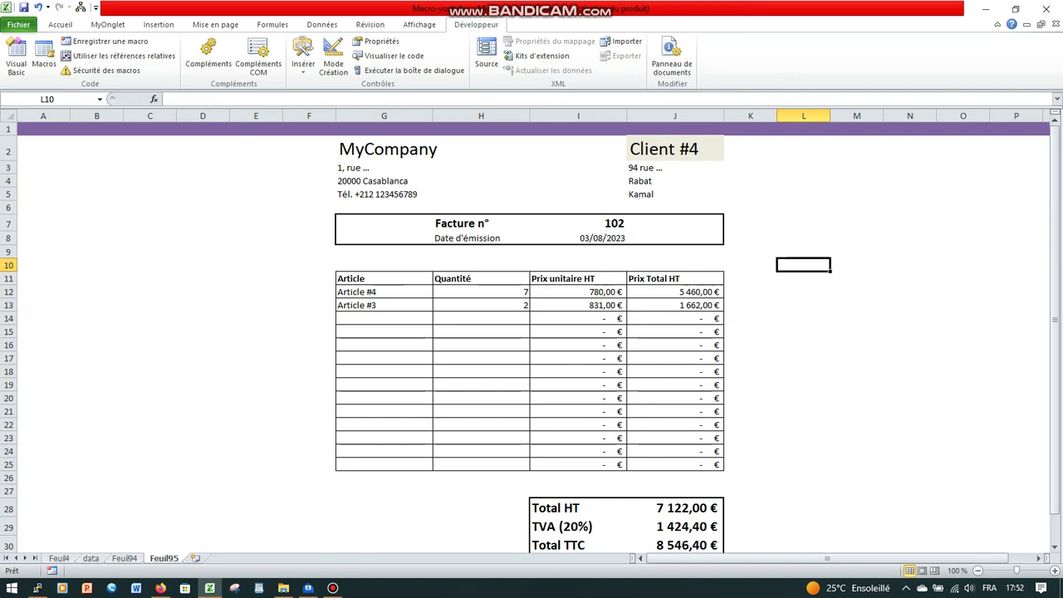
- Select the invoice from the MyCompany heading down to the totals and open the print preview for that selection
{"action": "left_click_drag", "start_coordinate": [386, 149], "coordinate": [725, 517]}
{"action": "scroll", "coordinate": [531, 332], "scroll_direction": "up", "scroll_amount": 1}
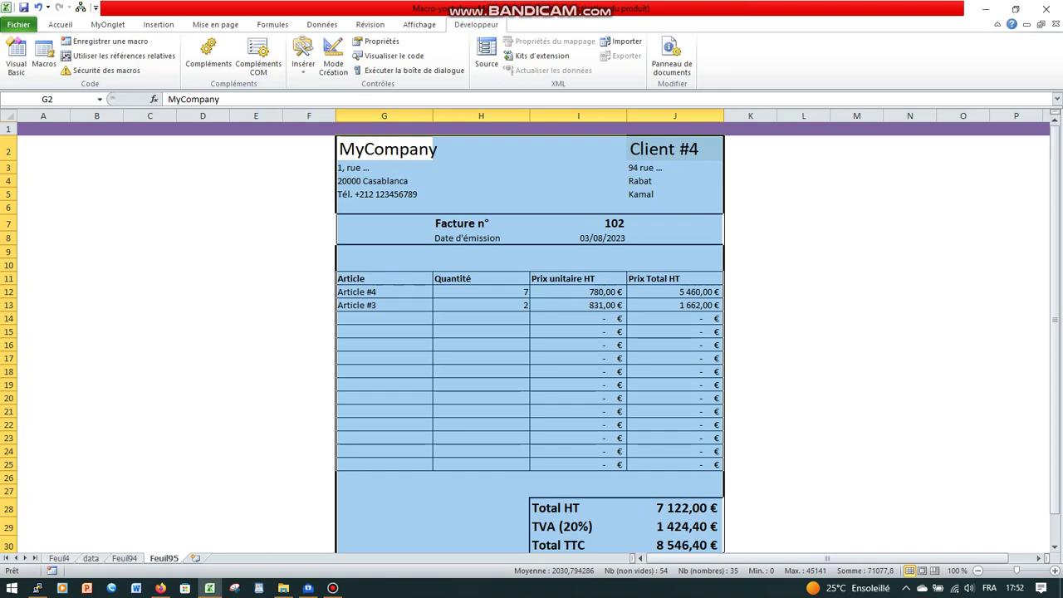
{"action": "key", "text": "ctrl+p"}
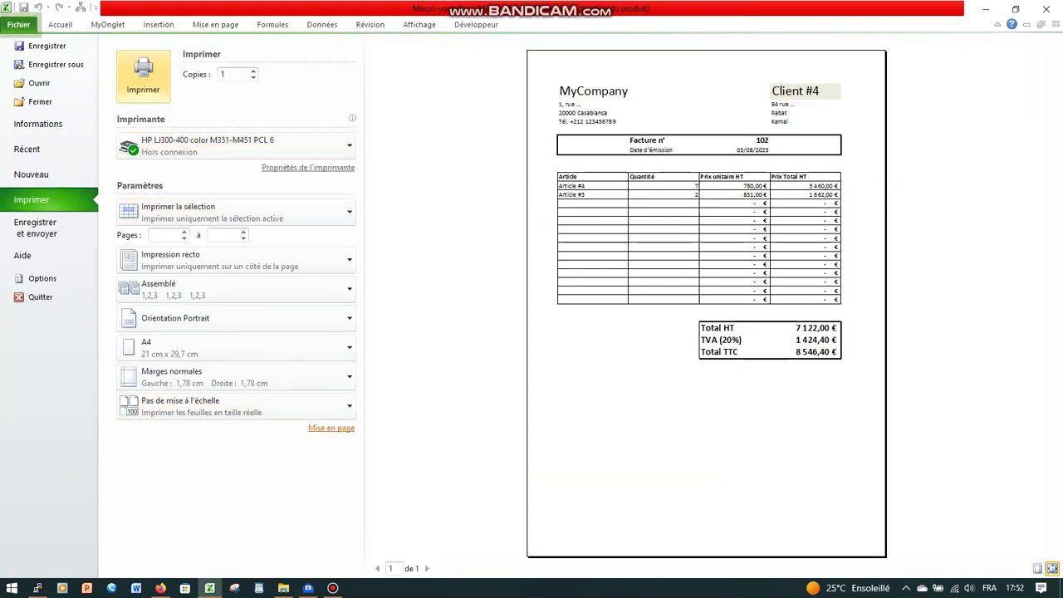
- Centre the invoice printout both horizontally and vertically on the page, and return to the sheet
{"action": "left_click", "coordinate": [332, 428]}
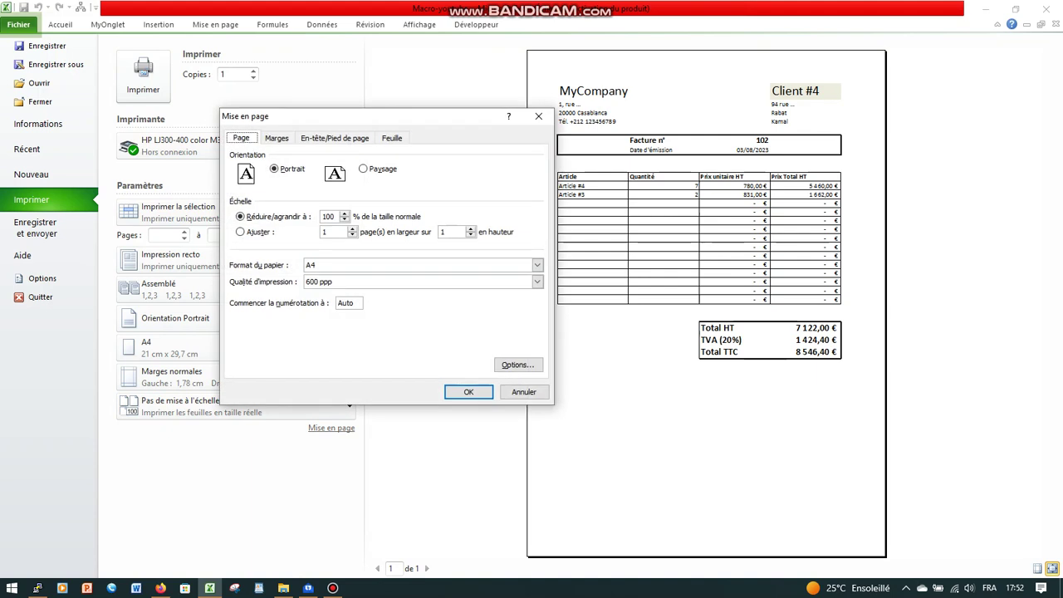
{"action": "left_click", "coordinate": [277, 138]}
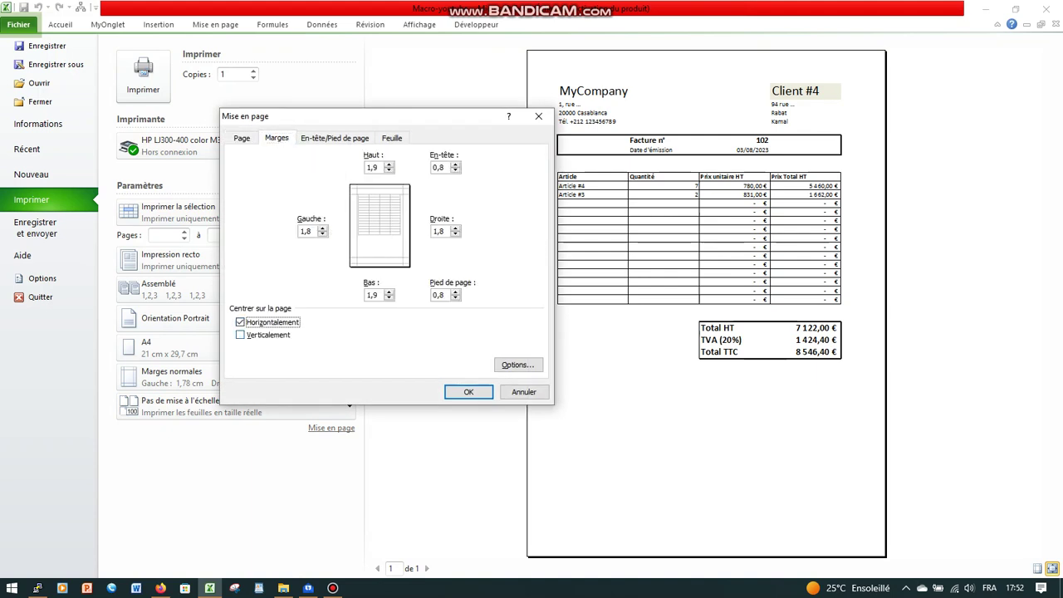
{"action": "left_click", "coordinate": [249, 335]}
{"action": "left_click", "coordinate": [468, 393]}
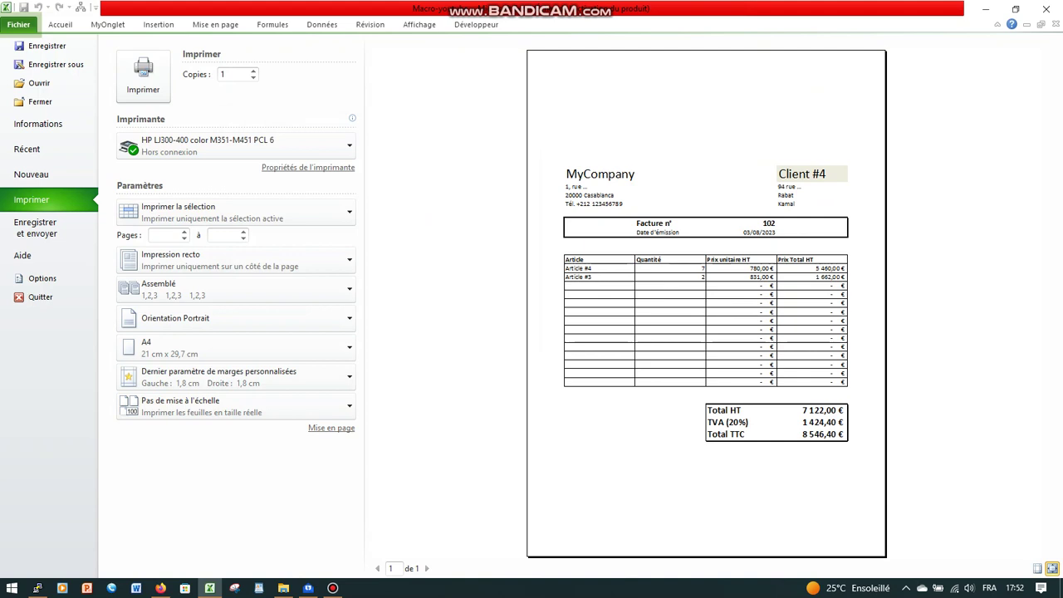
{"action": "key", "text": "Escape"}
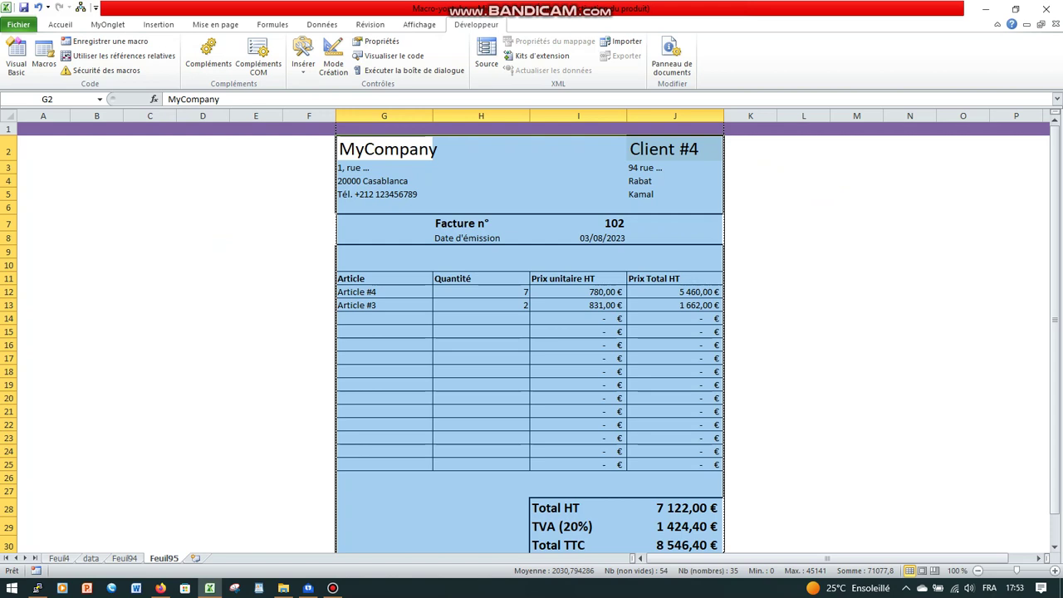
{"action": "left_click", "coordinate": [256, 345]}
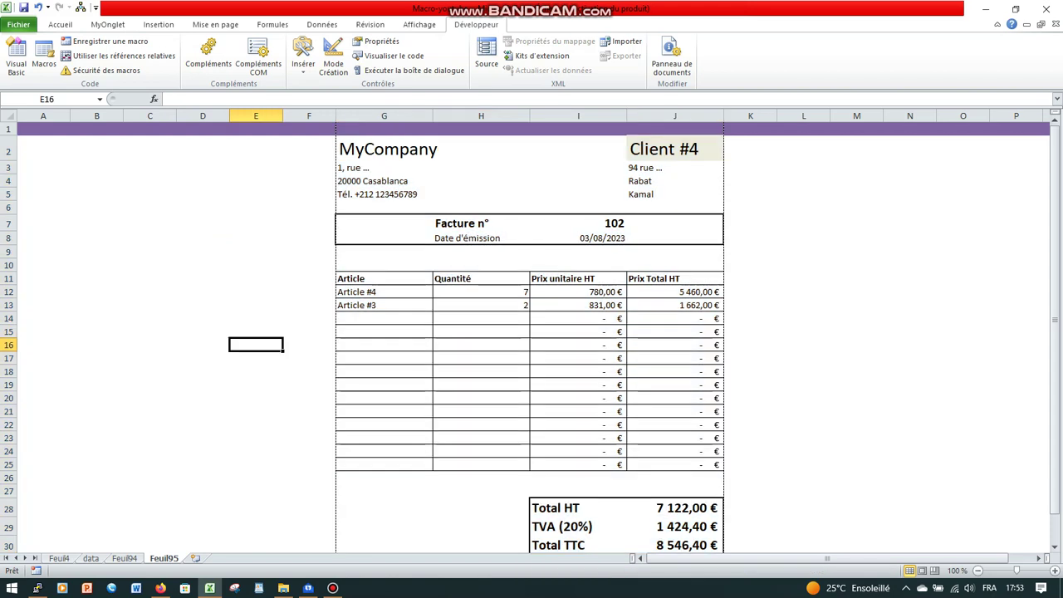